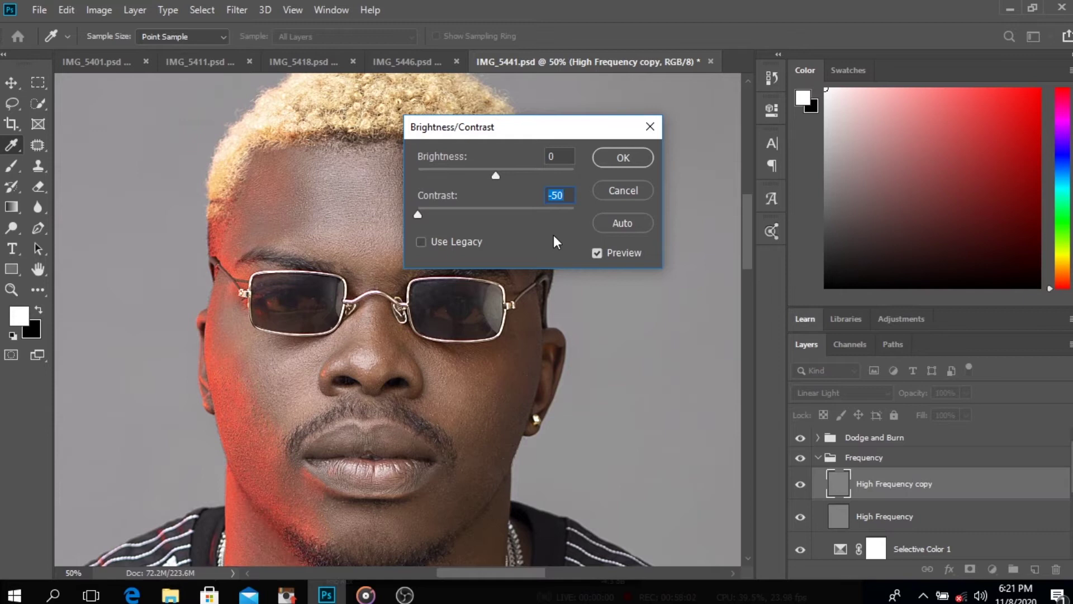
Apply the Brightness/Contrast adjustment with contrast at -50 to the High Frequency copy layer and set its blend mode to Vivid Light.
click(620, 159)
key(j)
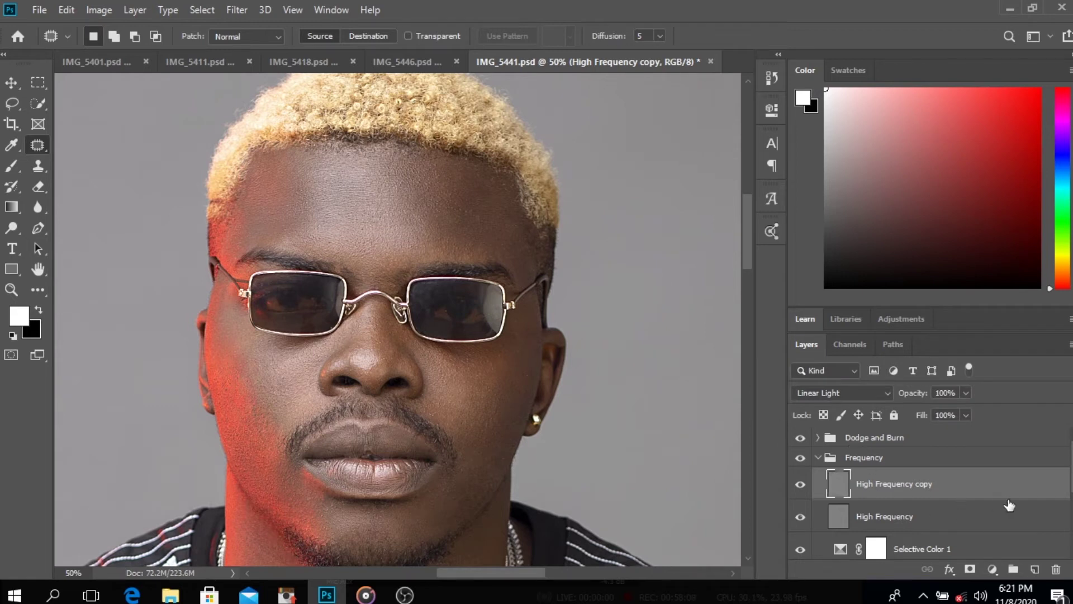
click(888, 393)
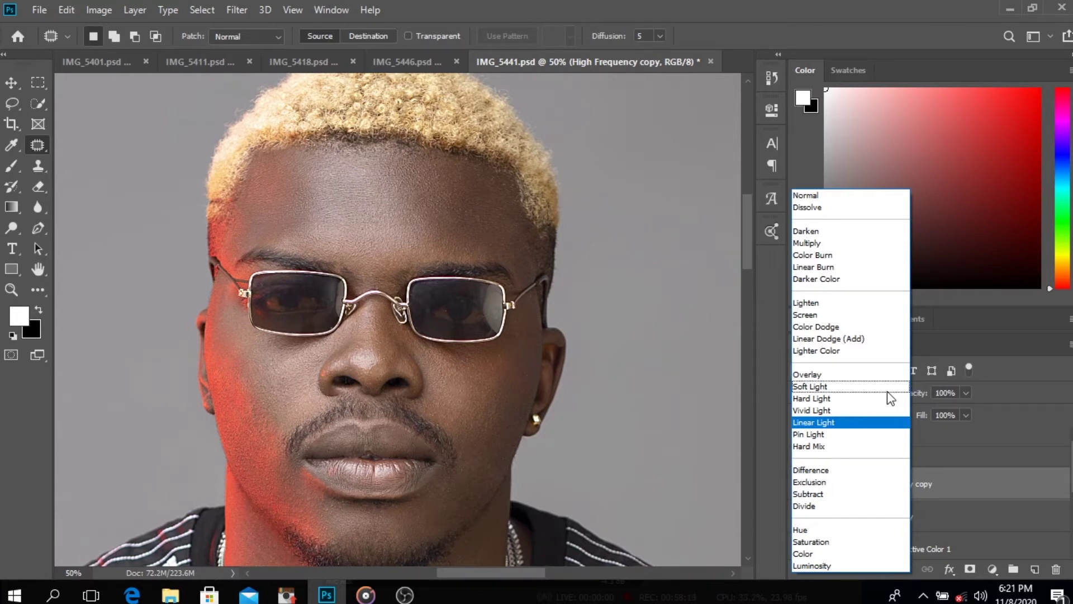
click(843, 414)
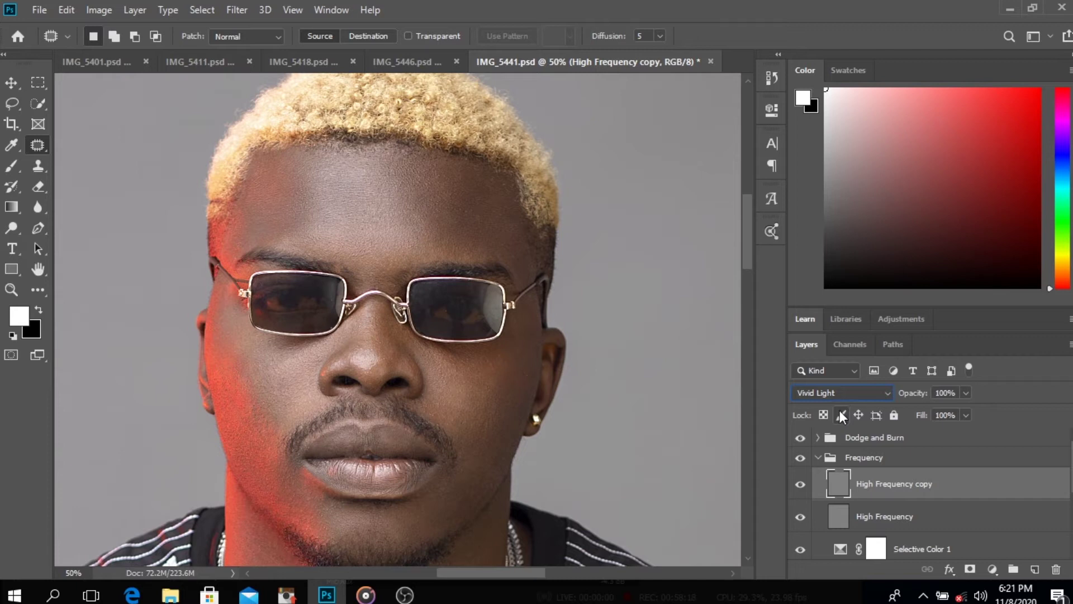
Apply a High Pass filter with a 1.0 pixel radius to the High Frequency copy layer.
click(236, 9)
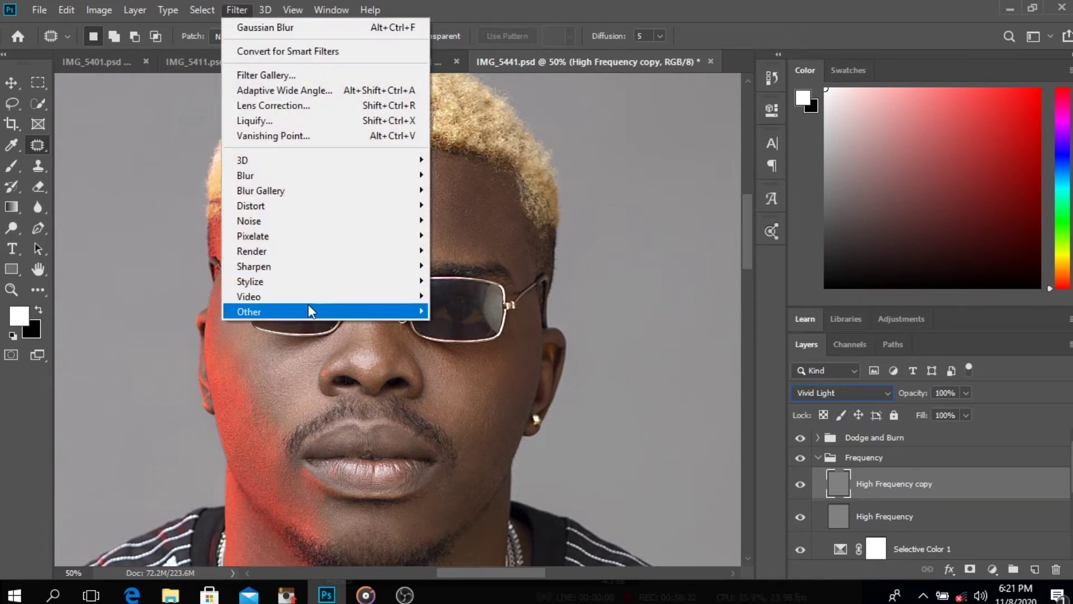
mouse_move(347, 306)
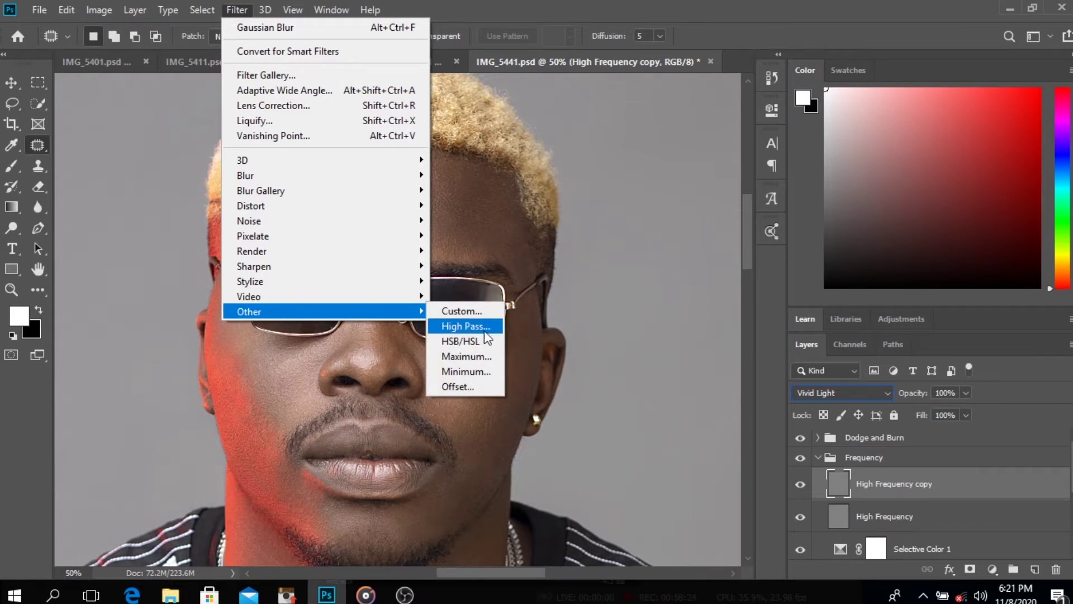
click(479, 327)
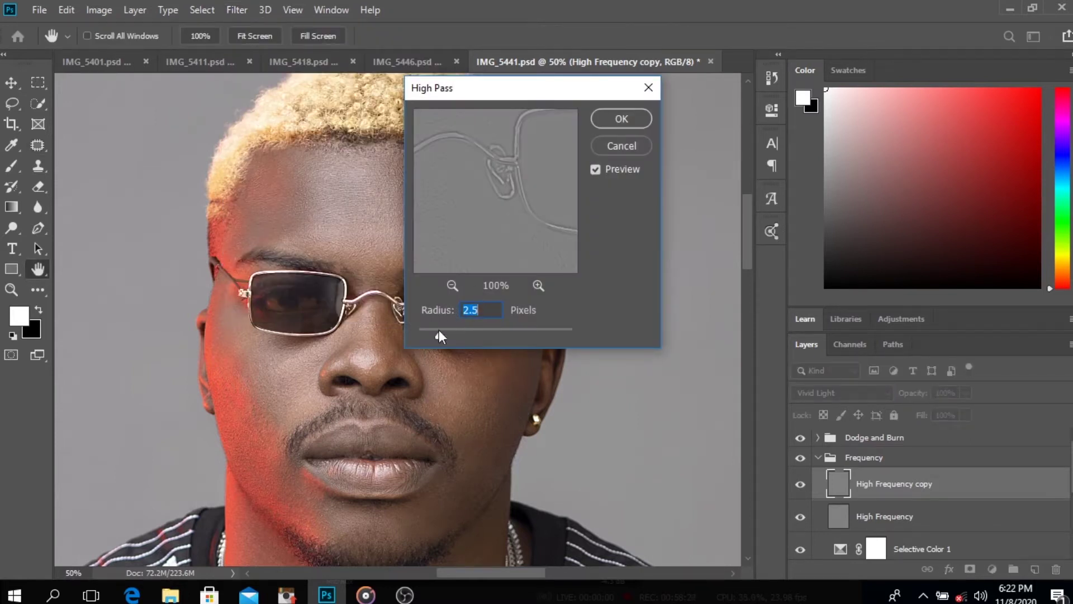
click(425, 331)
drag(425, 330, 427, 330)
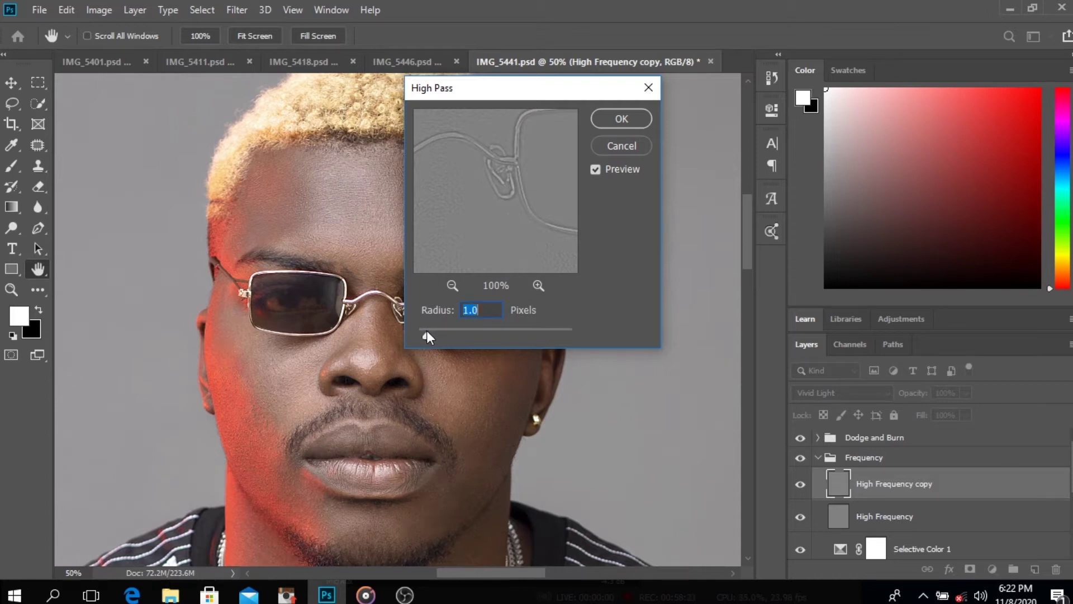
click(622, 119)
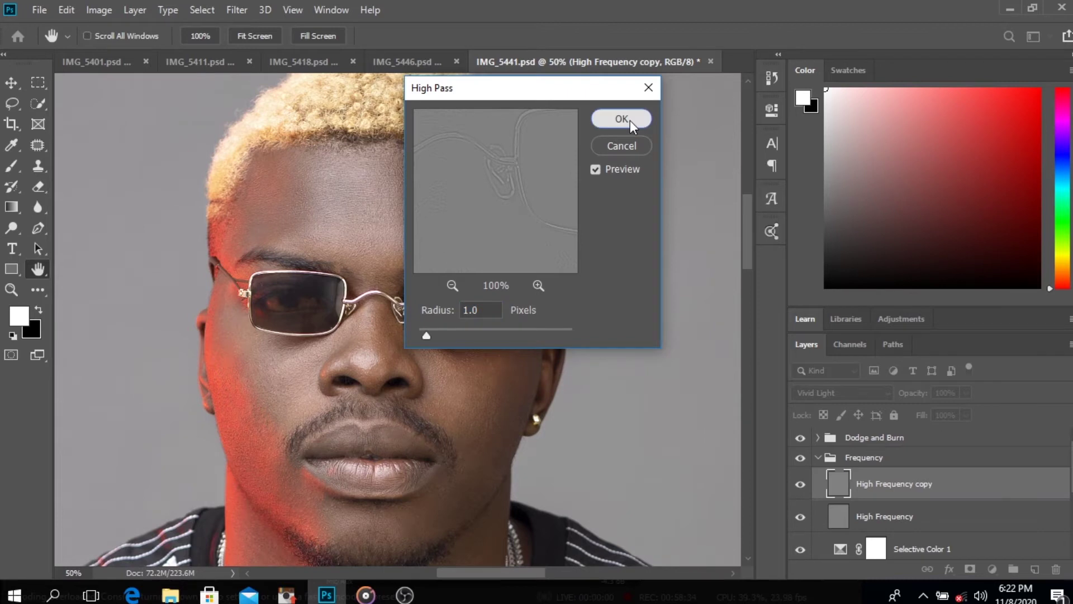
key(j)
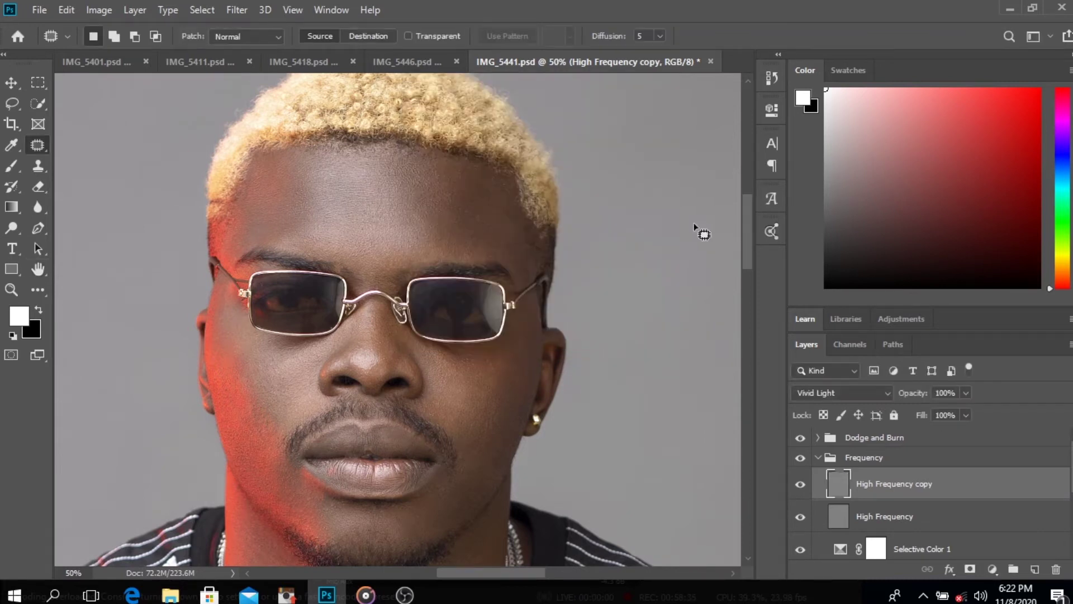
Compare the portrait with and without the High Frequency copy layer, and lower the layer's opacity to 66%.
click(802, 485)
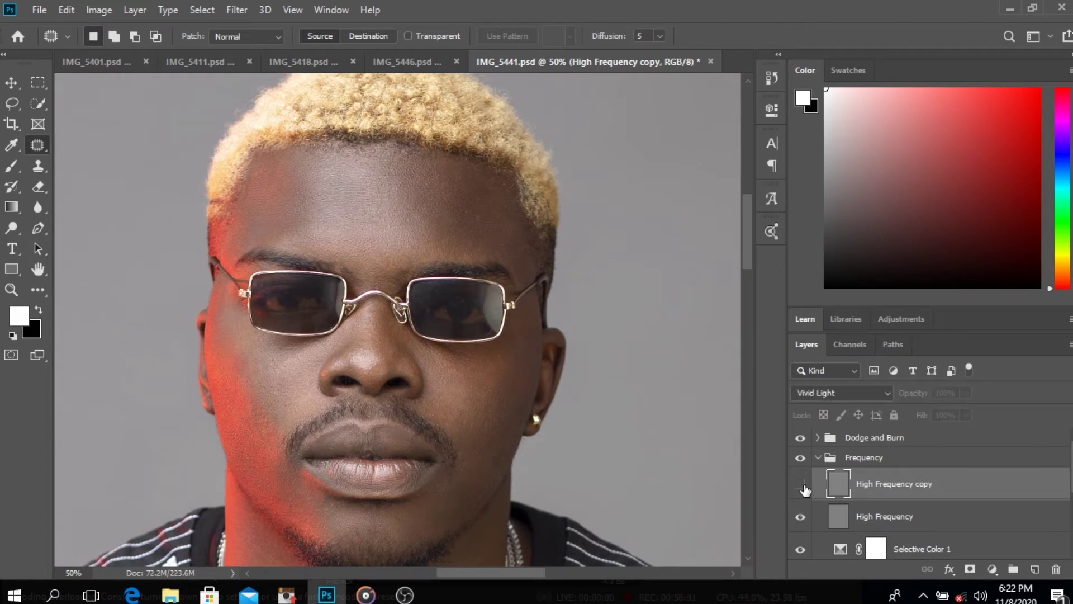
click(802, 485)
click(802, 485)
click(803, 485)
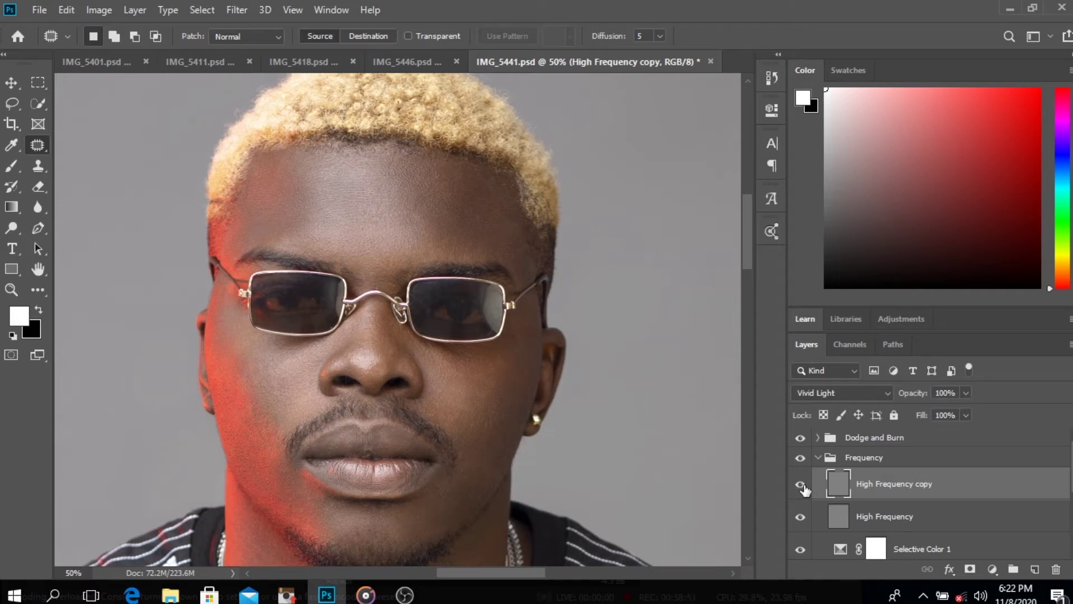
click(803, 487)
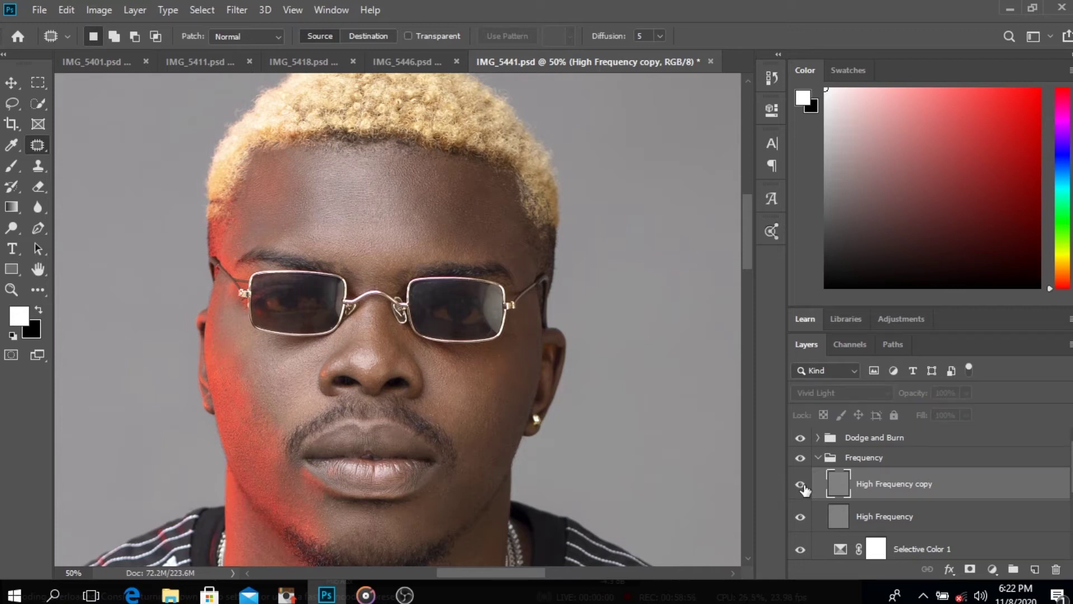
click(802, 486)
click(966, 393)
drag(971, 410, 909, 410)
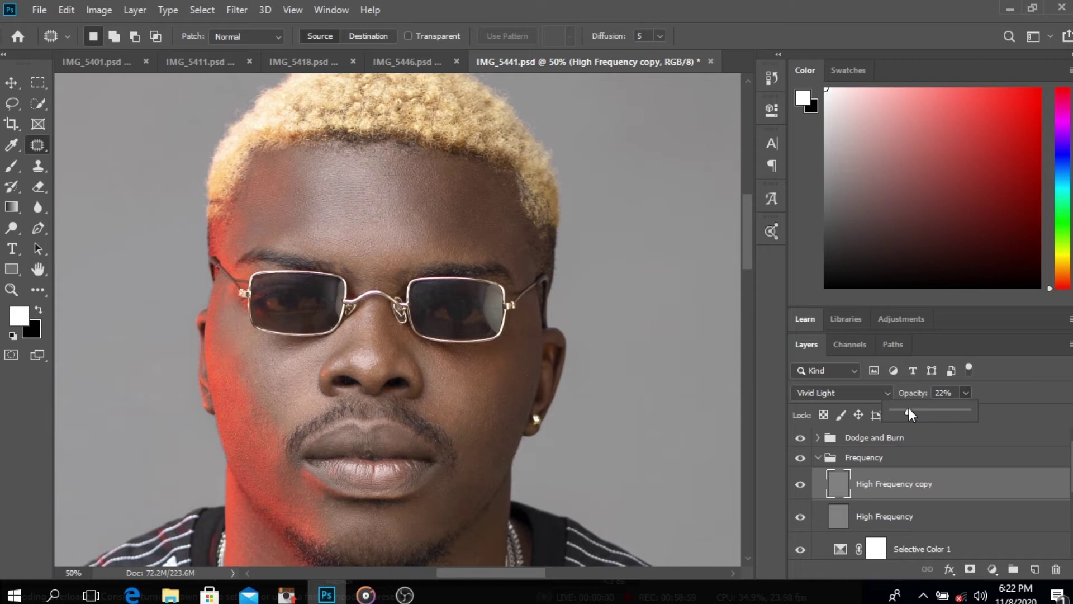
drag(909, 412, 944, 412)
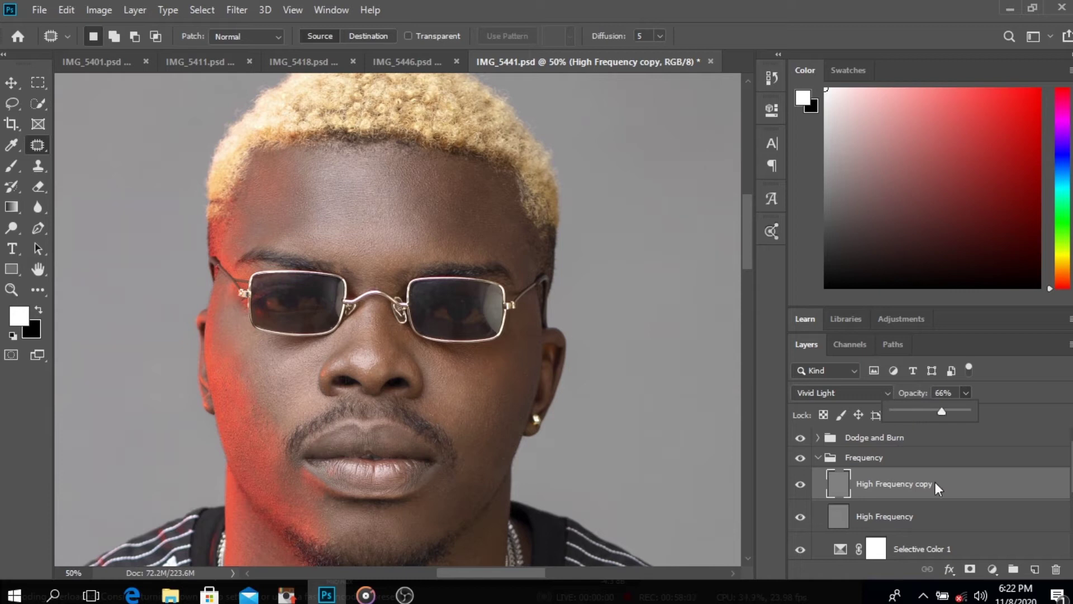
Add a layer mask to the High Frequency copy layer and invert it to black.
click(970, 569)
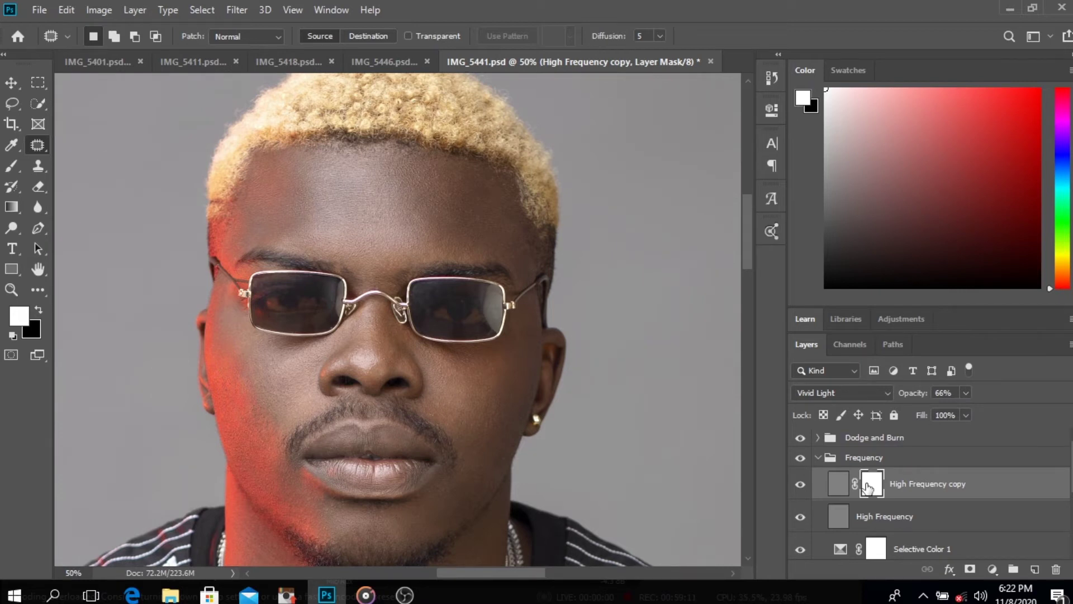
right_click(868, 486)
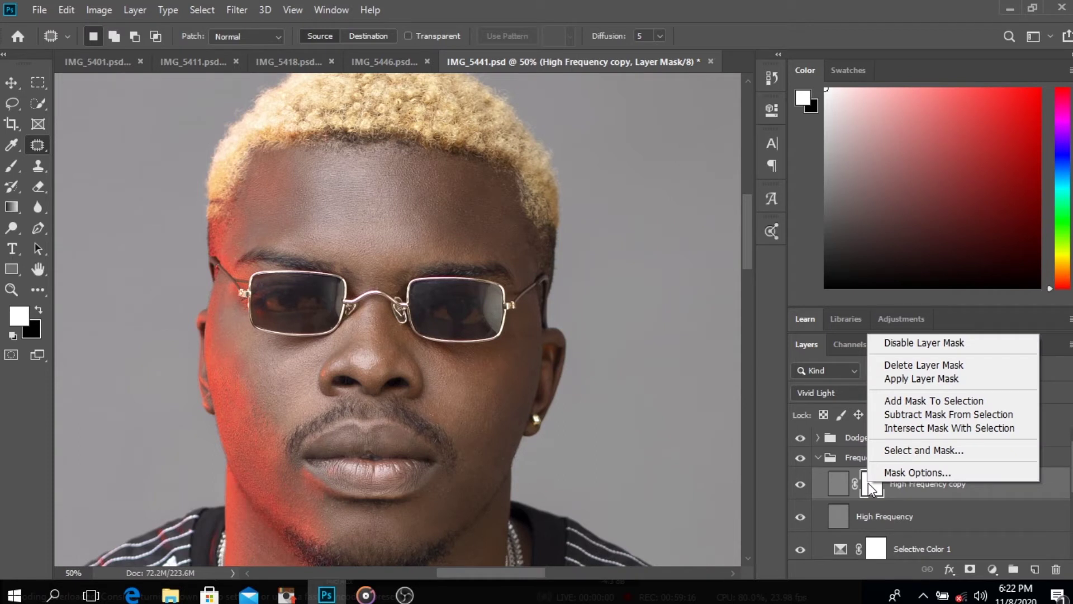
key(Escape)
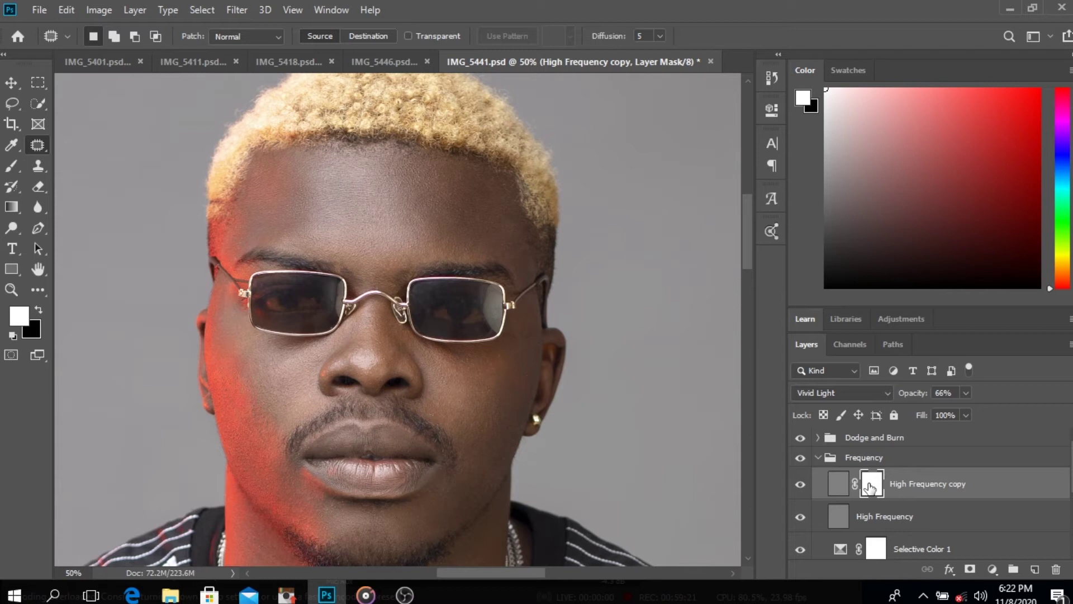
key(ctrl+i)
Paint white on the mask over the sunglasses with a small soft brush at 100% flow to reveal the sharpening.
key(b)
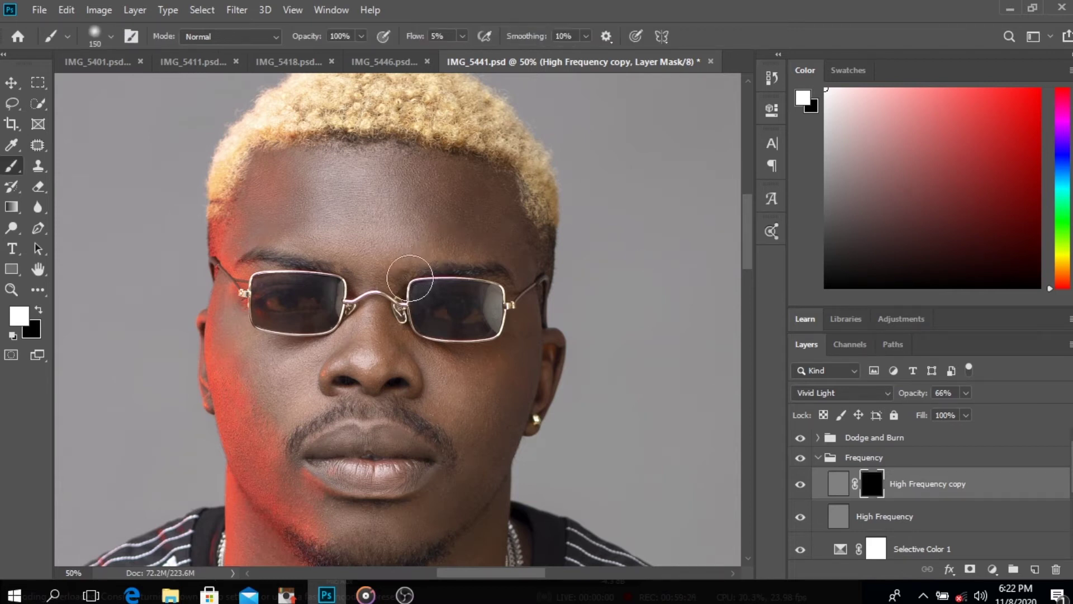
key(bracketleft)
key(bracketleft)
key(bracketleft)
key(bracketleft)
key(bracketleft)
key(bracketleft)
key(bracketleft)
key(bracketleft)
drag(415, 35, 606, 36)
key(bracketleft)
mouse_move(362, 296)
mouse_down()
mouse_move(403, 305)
mouse_move(420, 281)
mouse_move(501, 289)
mouse_move(501, 324)
mouse_move(489, 325)
mouse_move(498, 335)
mouse_move(478, 338)
mouse_move(422, 328)
mouse_move(420, 296)
mouse_move(468, 301)
mouse_move(458, 331)
mouse_up()
key(bracketright)
key(bracketright)
key(bracketright)
key(bracketright)
key(bracketright)
key(bracketright)
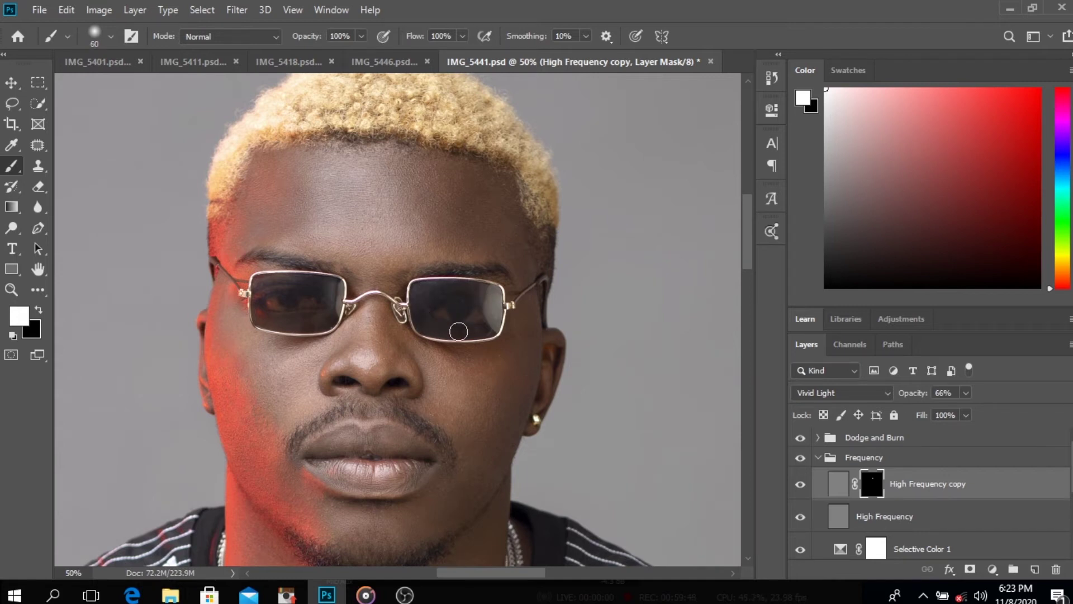
mouse_move(323, 295)
mouse_down()
mouse_move(321, 316)
mouse_move(304, 322)
mouse_move(269, 313)
mouse_move(265, 294)
mouse_move(301, 295)
mouse_move(280, 300)
mouse_move(305, 304)
mouse_move(258, 300)
mouse_up()
Paint the sharpening in on the mask along the neck chains with a brush of about 30 px.
key(bracketleft)
key(bracketleft)
key(bracketleft)
key(bracketleft)
scroll(259, 300, down, 5)
mouse_move(510, 294)
mouse_down()
mouse_move(528, 274)
mouse_move(537, 222)
mouse_up()
key(bracketright)
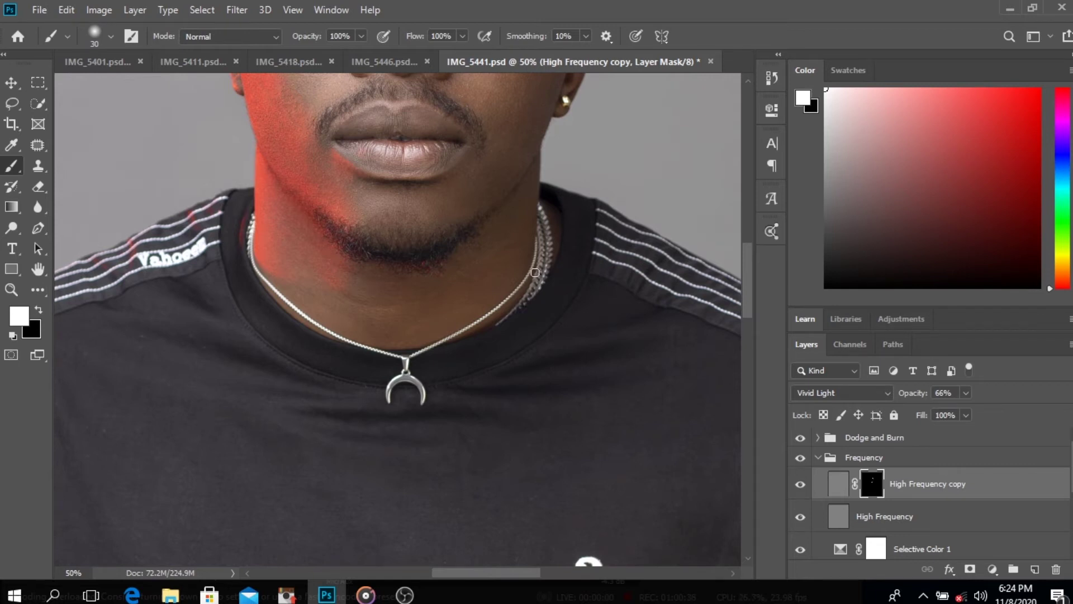
Paint the sharpening in on the mask over the wristwatch and beaded bracelets with a larger brush, and save the document.
key(ctrl+minus)
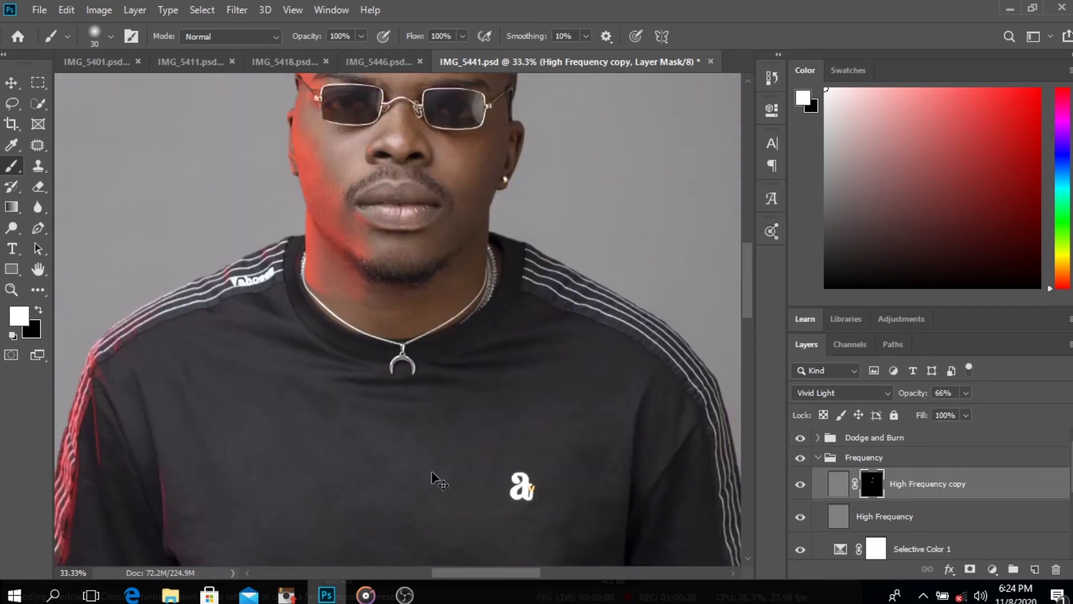
scroll(432, 474, down, 10)
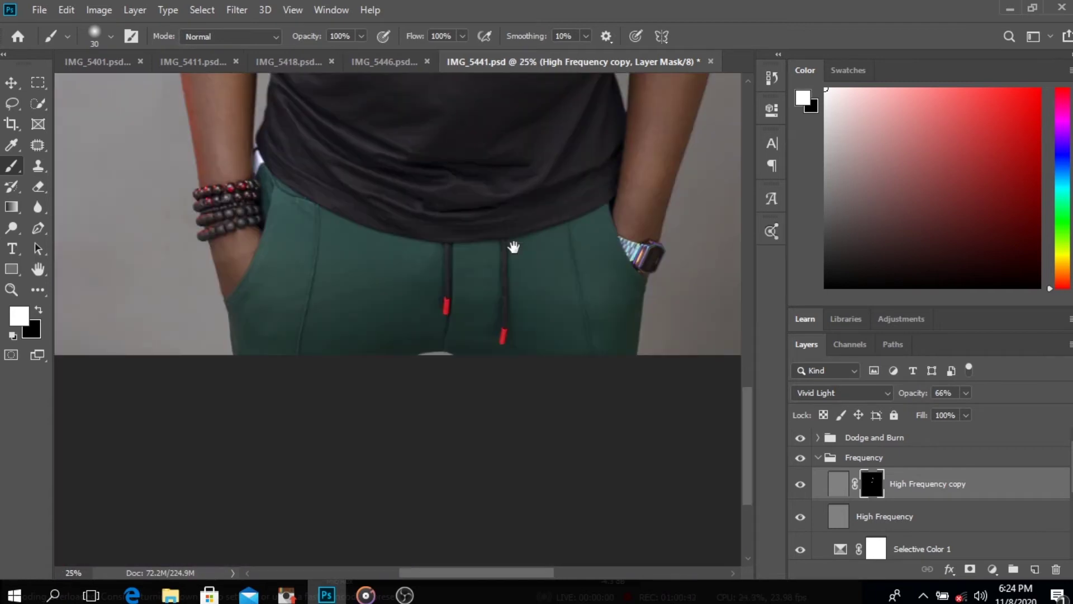
key(ctrl+minus)
key(ctrl+plus)
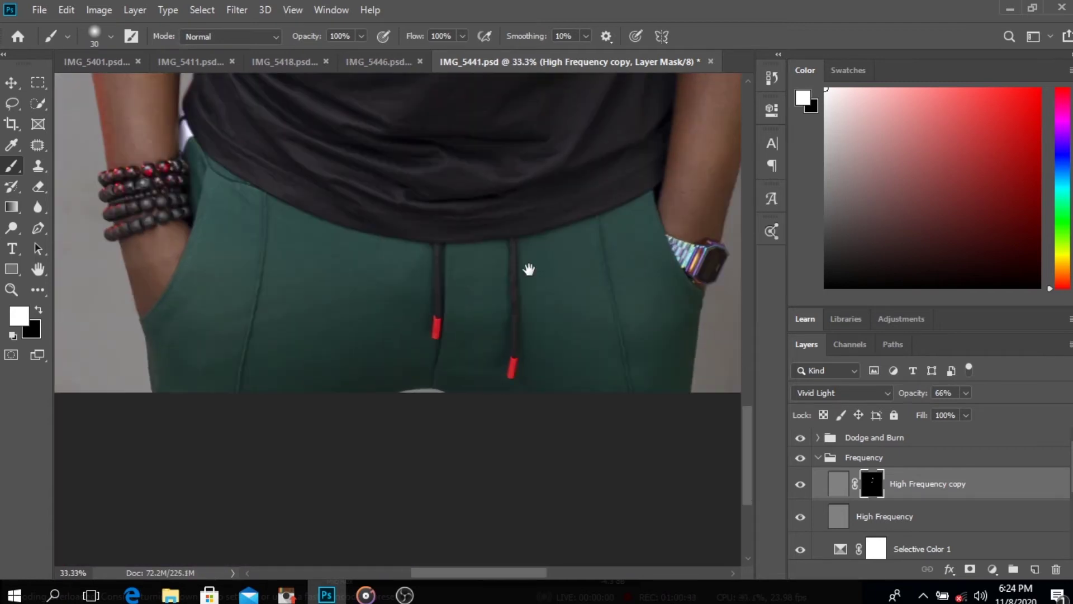
drag(529, 270, 412, 287)
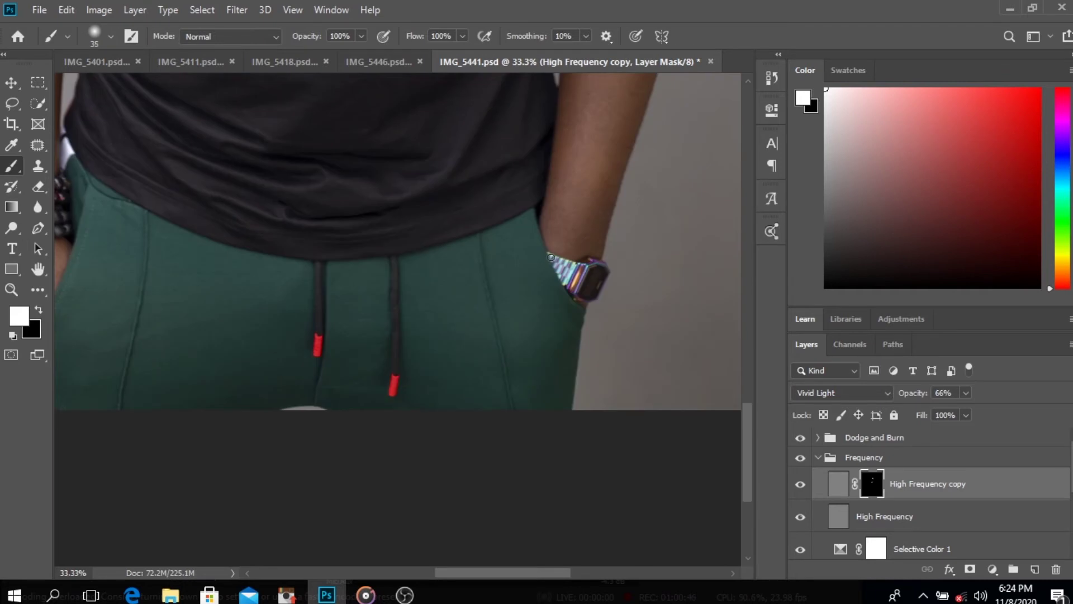
key(bracketright)
key(bracketright)
key(bracketright)
key(bracketright)
scroll(357, 282, left, 5)
key(ctrl+s)
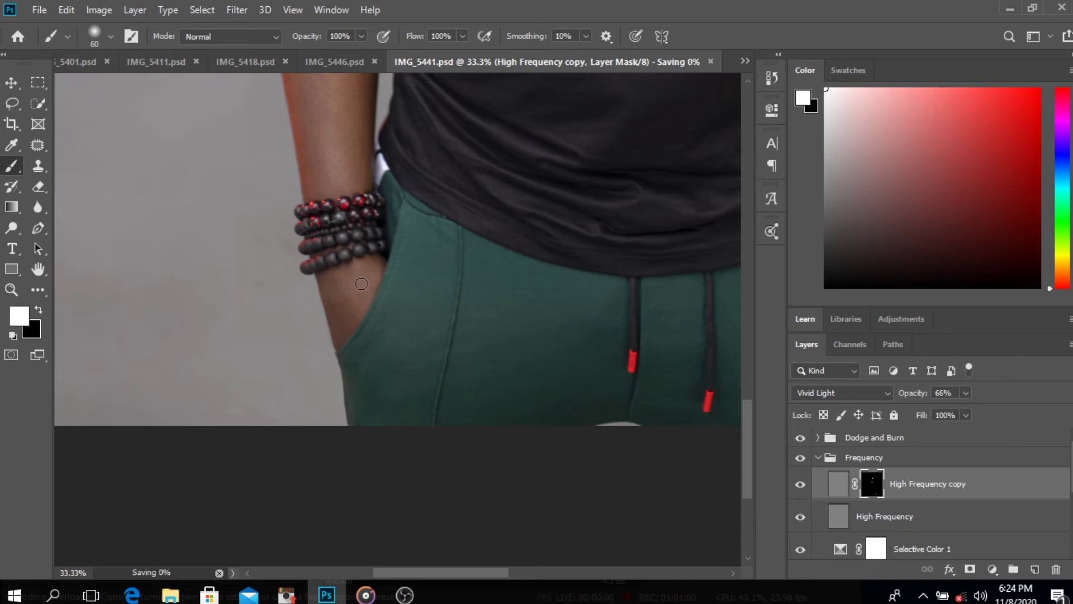
Compare the whole photo with and without the High Frequency copy layer, target the layer's image instead of its mask, and save.
key(ctrl+0)
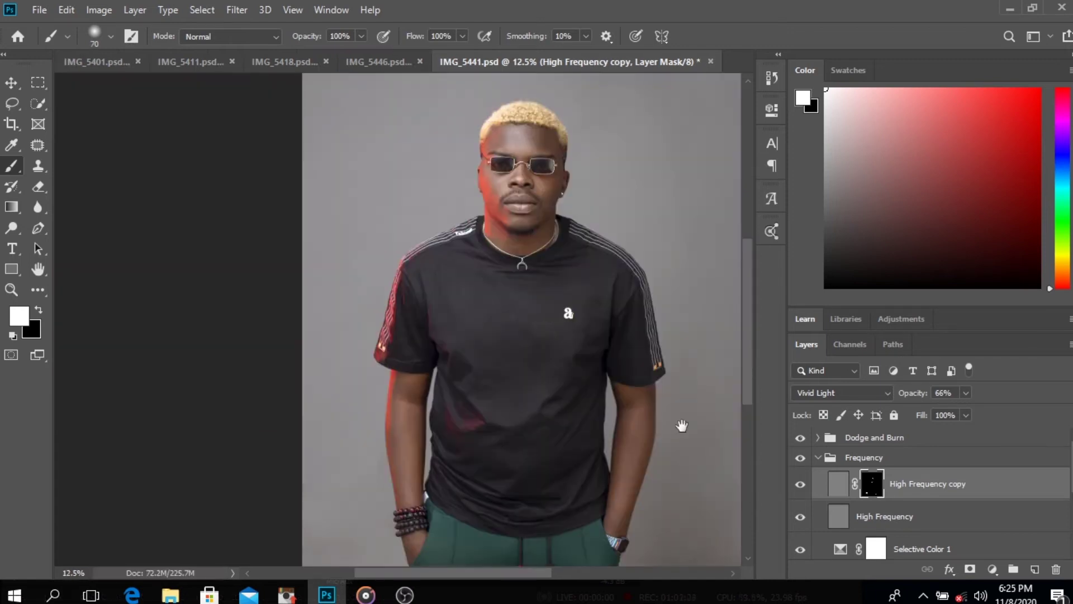
click(800, 485)
click(799, 485)
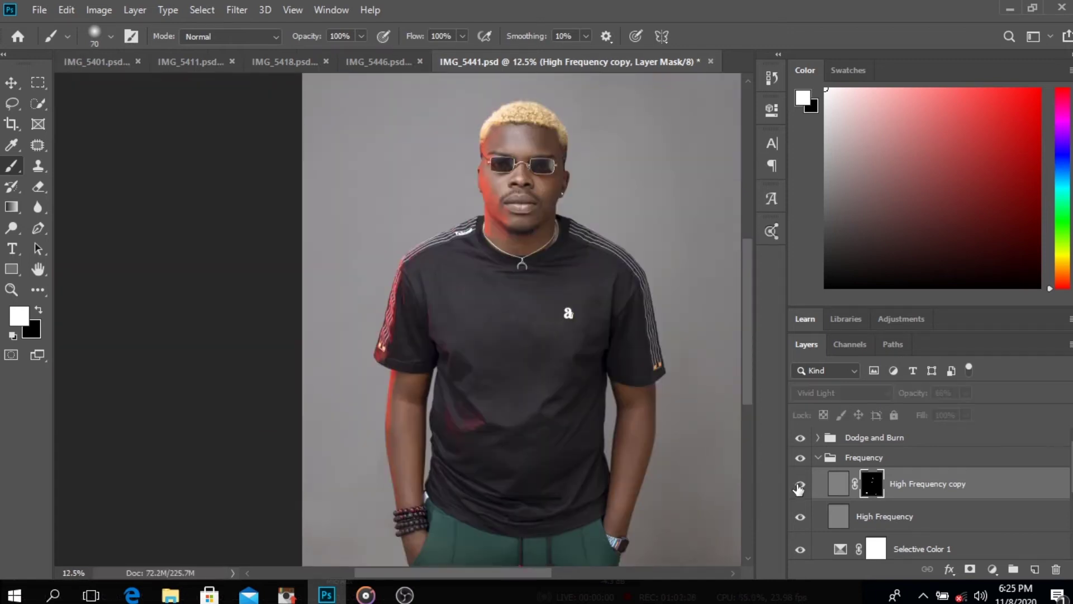
key(ctrl+2)
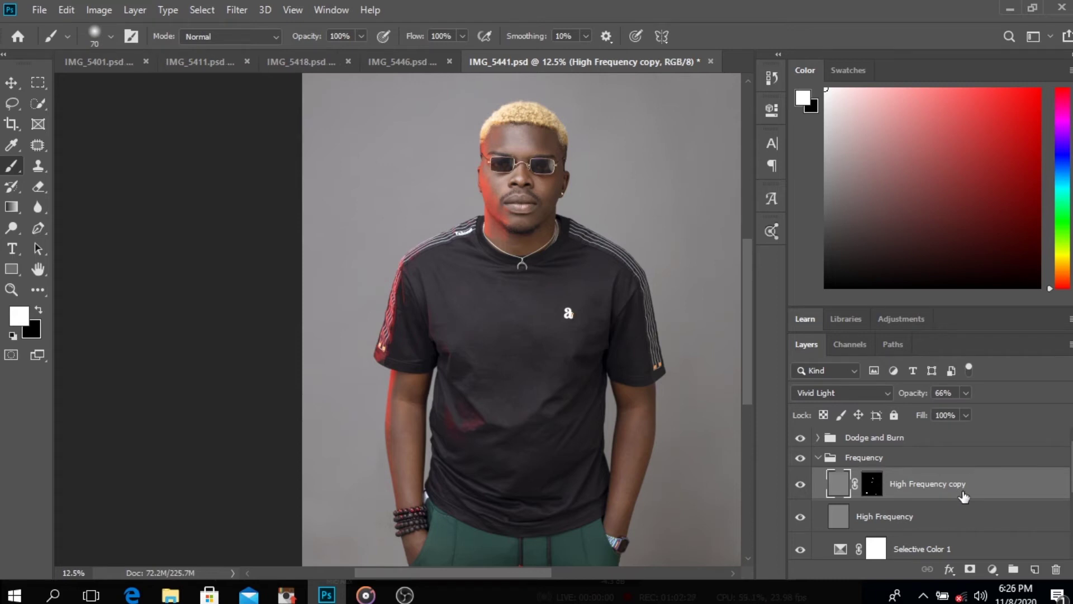
key(ctrl+s)
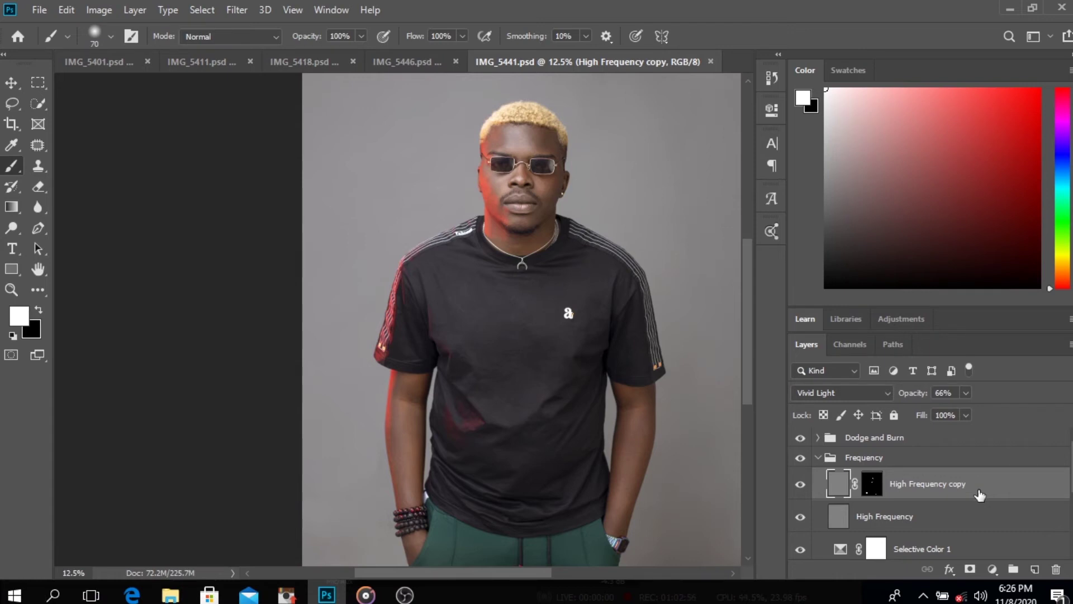
Collapse the Frequency group and add a Cooling Filter (82) Photo Filter layer above Dodge and Burn, with its mask inverted to black.
click(830, 457)
click(818, 458)
click(837, 478)
click(872, 442)
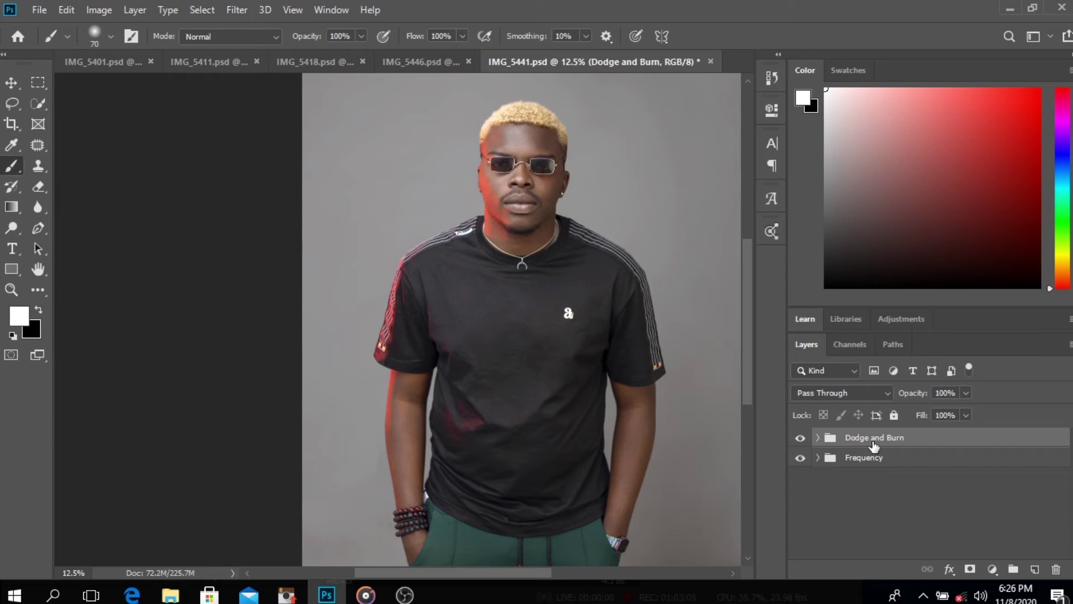
click(993, 568)
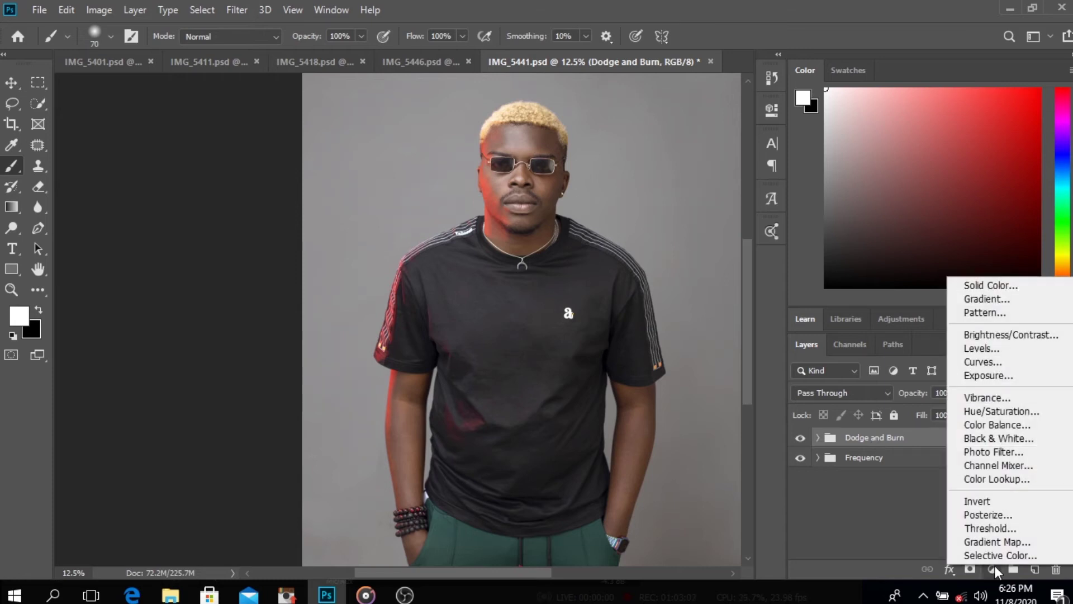
click(988, 452)
click(724, 155)
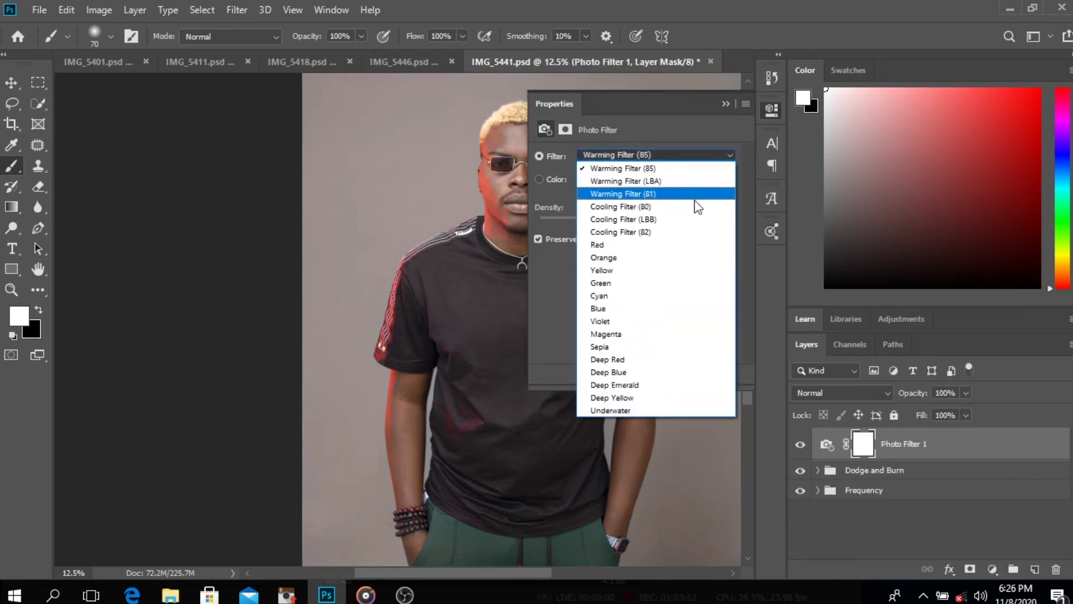
click(655, 232)
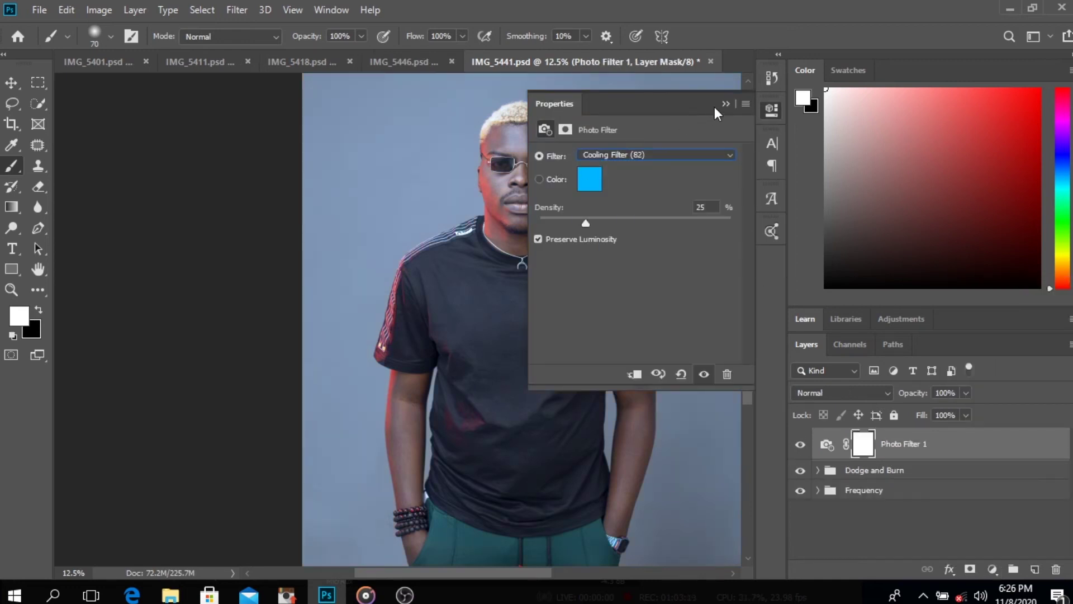
click(725, 104)
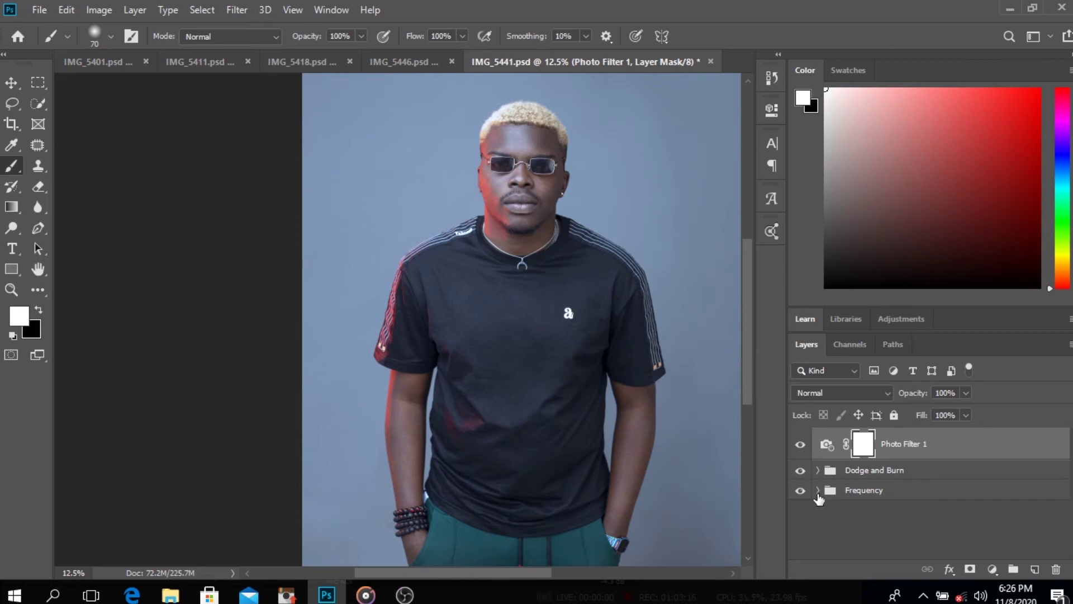
key(ctrl+i)
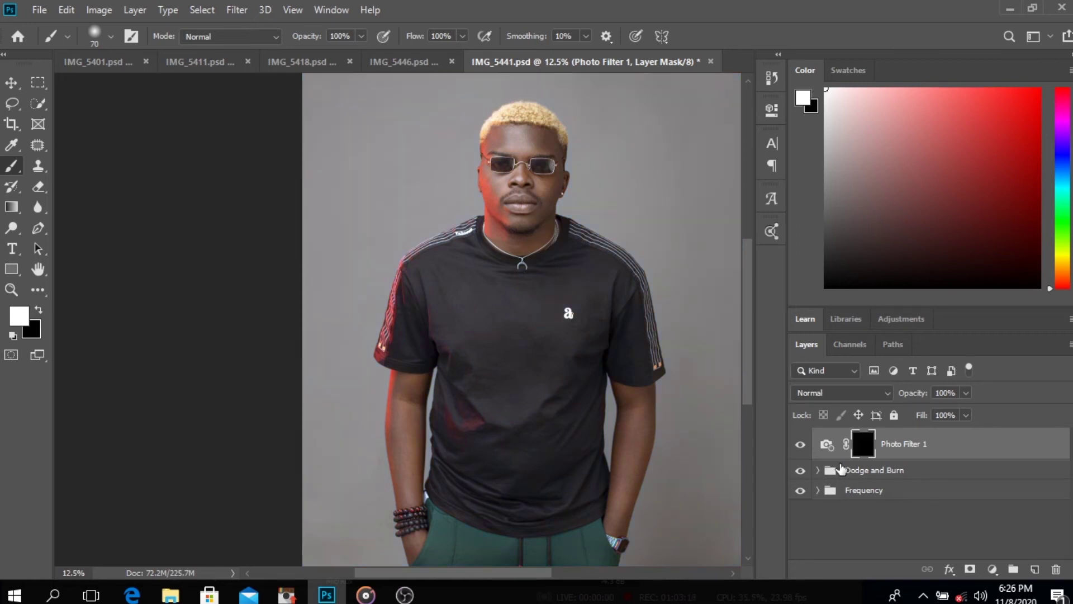
Paint the cooling filter in on the Photo Filter 1 mask over both eyes behind the lenses with a 25 px brush.
scroll(625, 366, up, 2)
scroll(614, 243, up, 4)
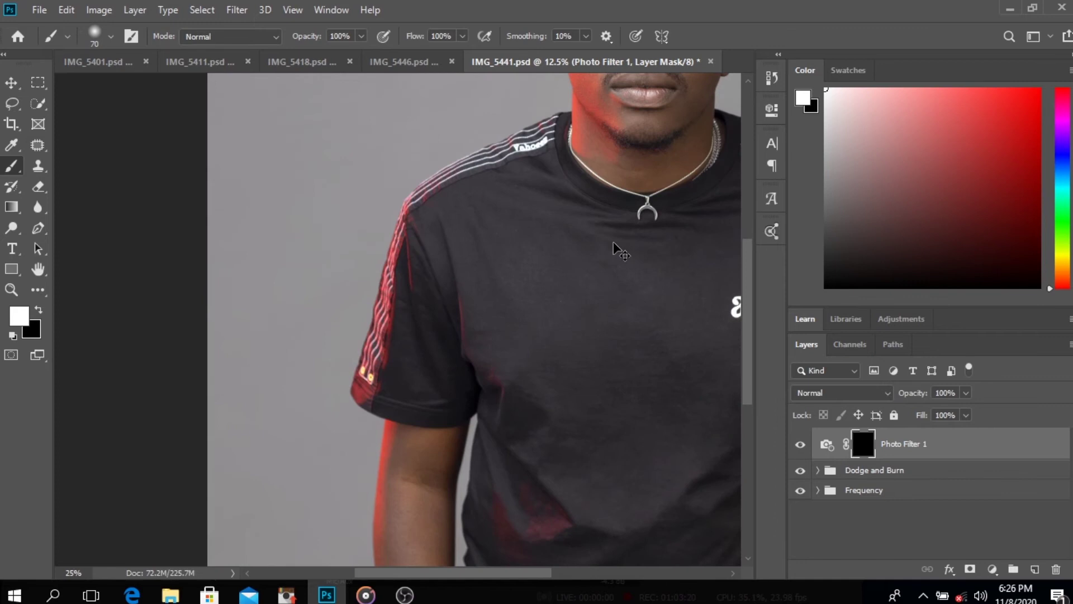
scroll(554, 352, up, 8)
scroll(553, 352, right, 3)
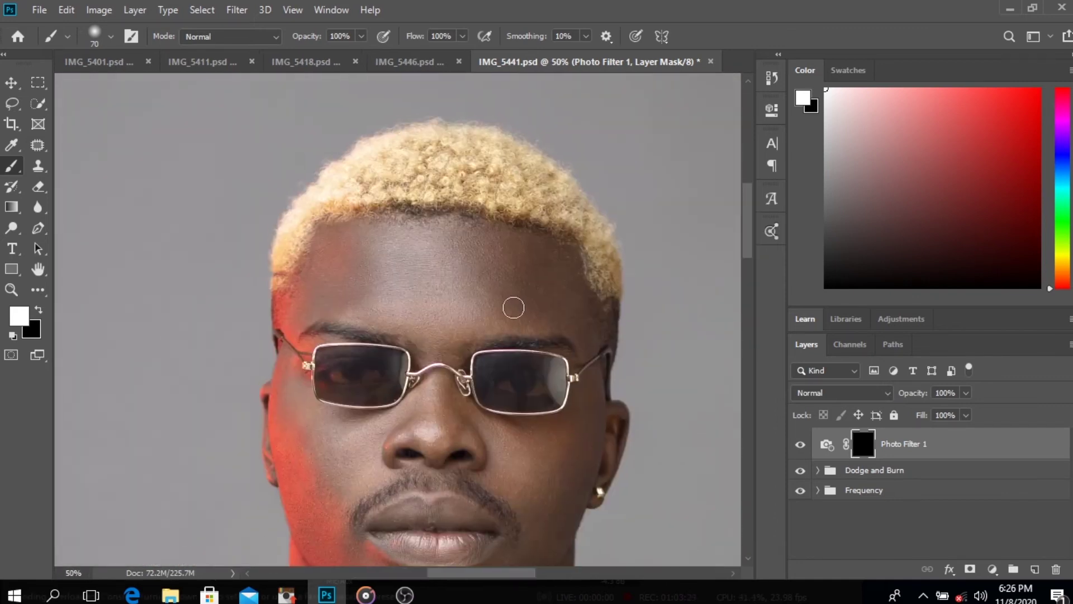
key(bracketleft)
key(bracketleft)
key(bracketleft)
key(bracketleft)
key(bracketleft)
Set the Photo Filter 1 layer's opacity to 67% and compare the eyes with and without it.
click(966, 392)
drag(928, 410, 931, 408)
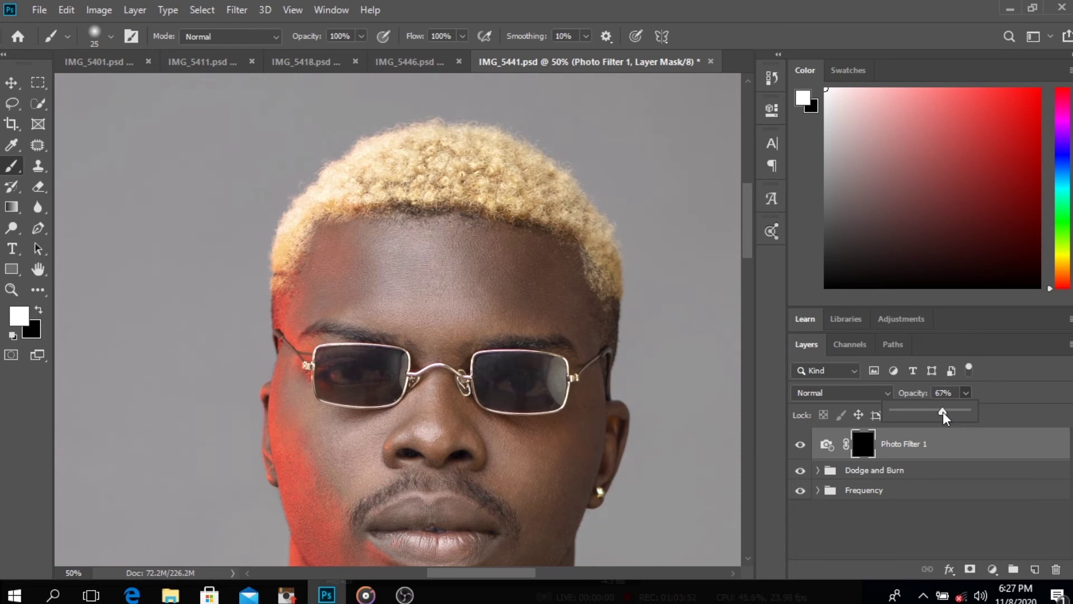
click(800, 445)
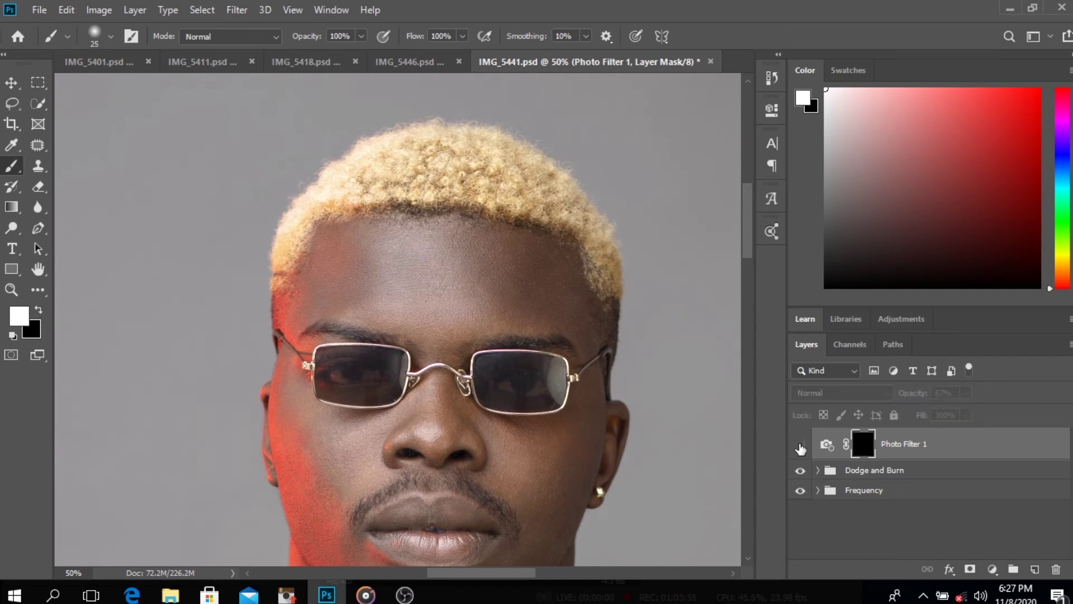
click(800, 446)
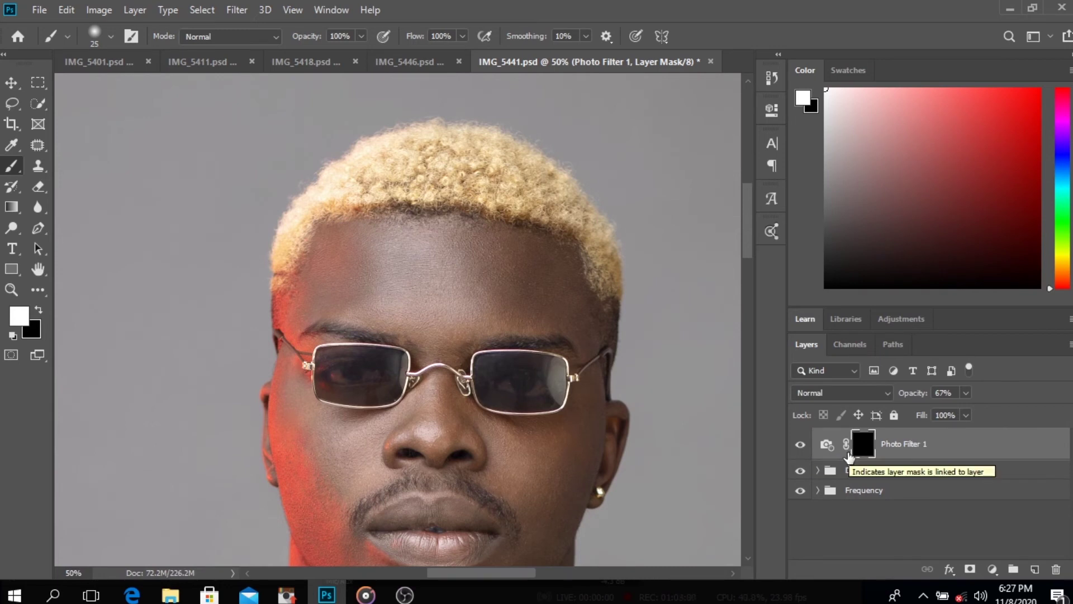
Add a Curves layer above Photo Filter 1, raise its RGB midtones strongly, and invert its mask to black.
click(1000, 454)
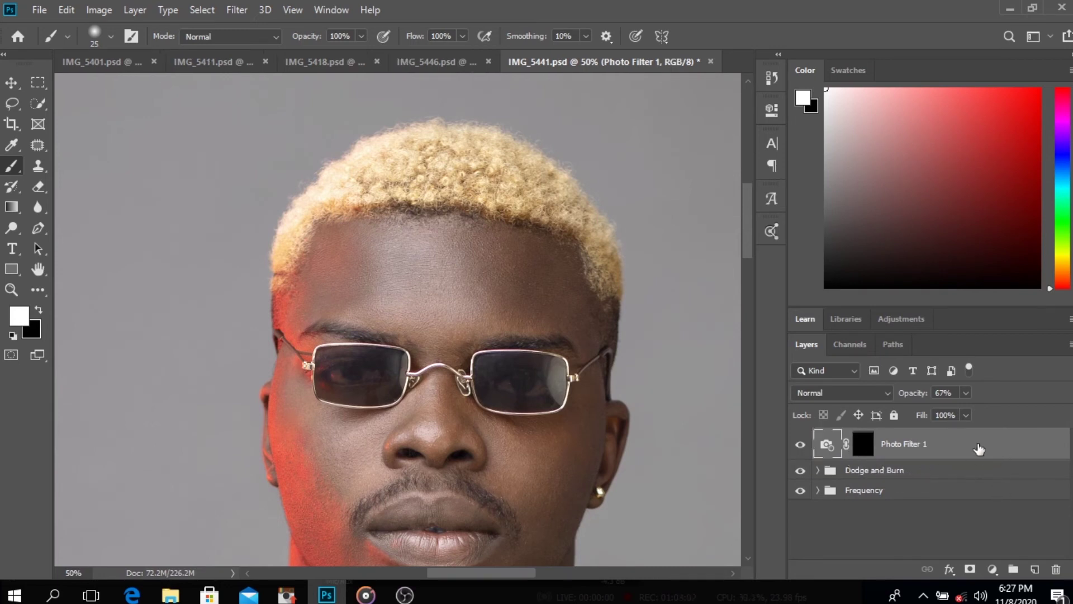
click(993, 569)
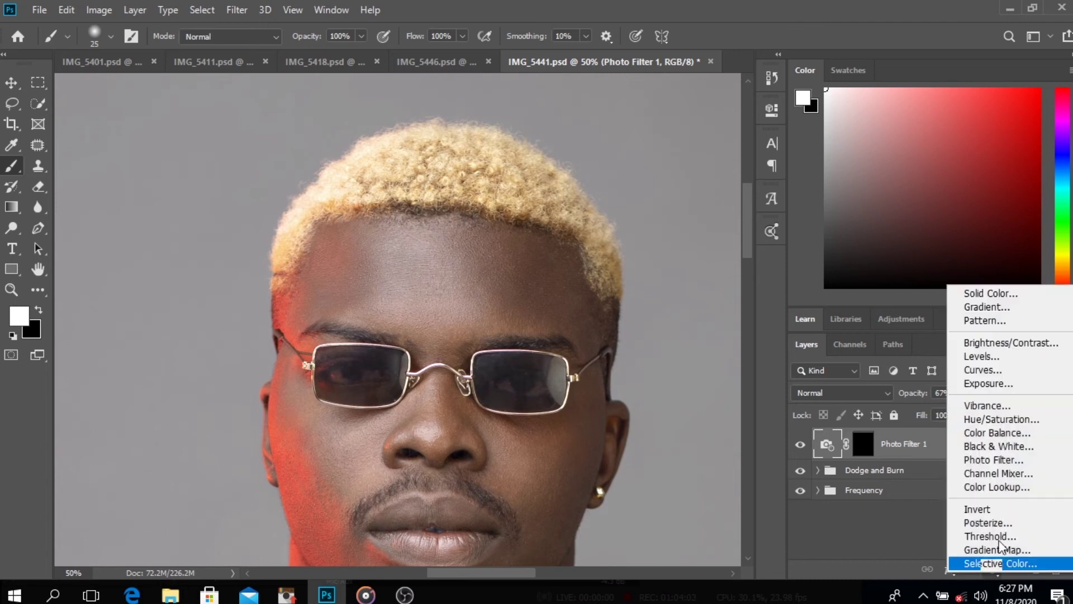
click(1015, 373)
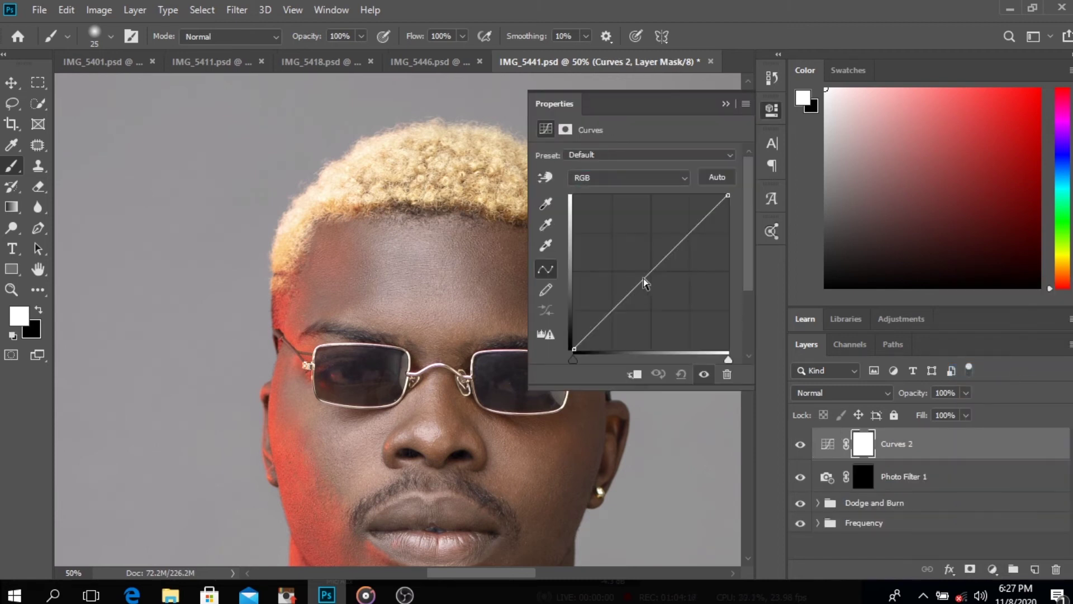
drag(652, 269, 634, 247)
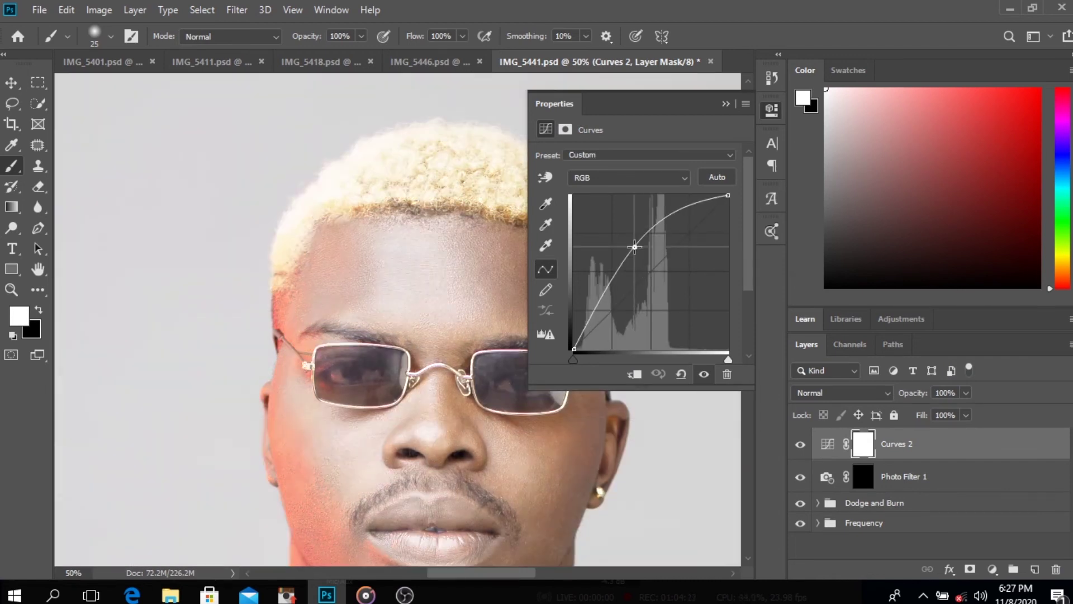
click(728, 105)
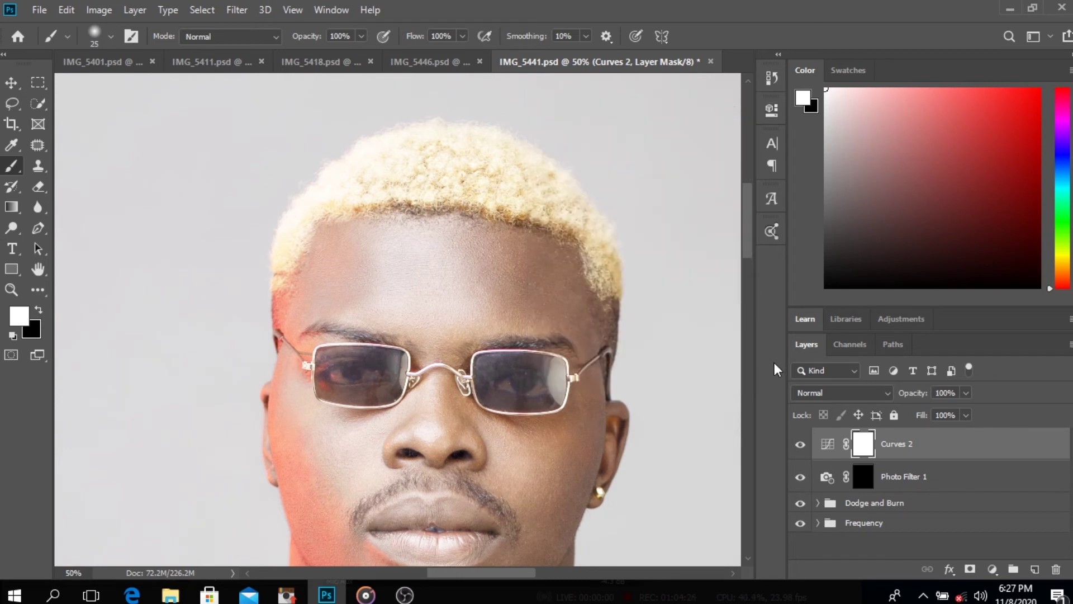
key(ctrl+i)
Replace the Curves 2 layer's mask with the painted mask from Photo Filter 1.
click(862, 480)
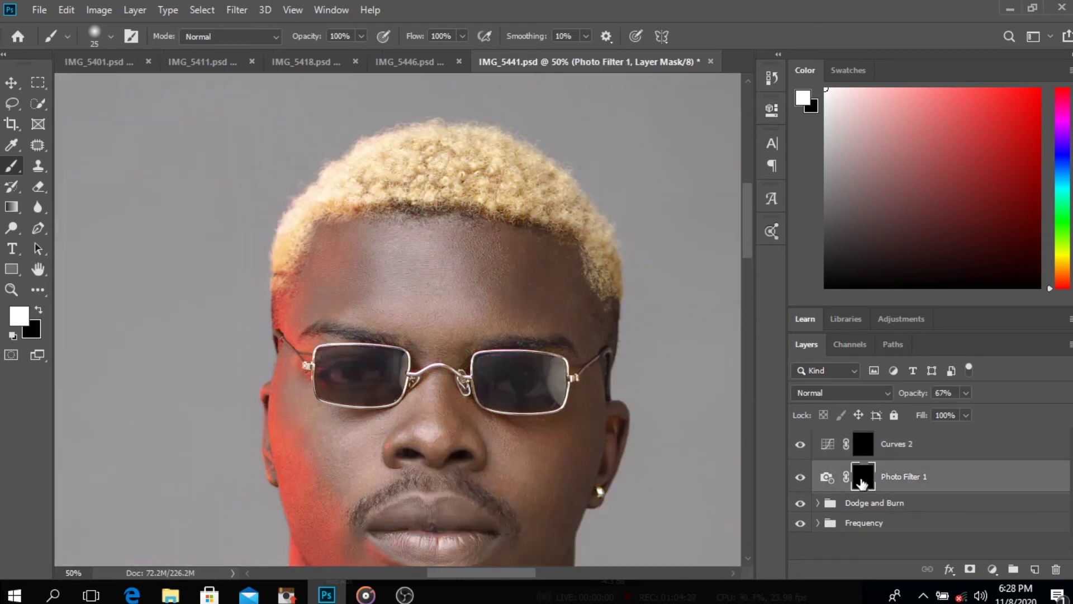
drag(863, 482, 860, 445)
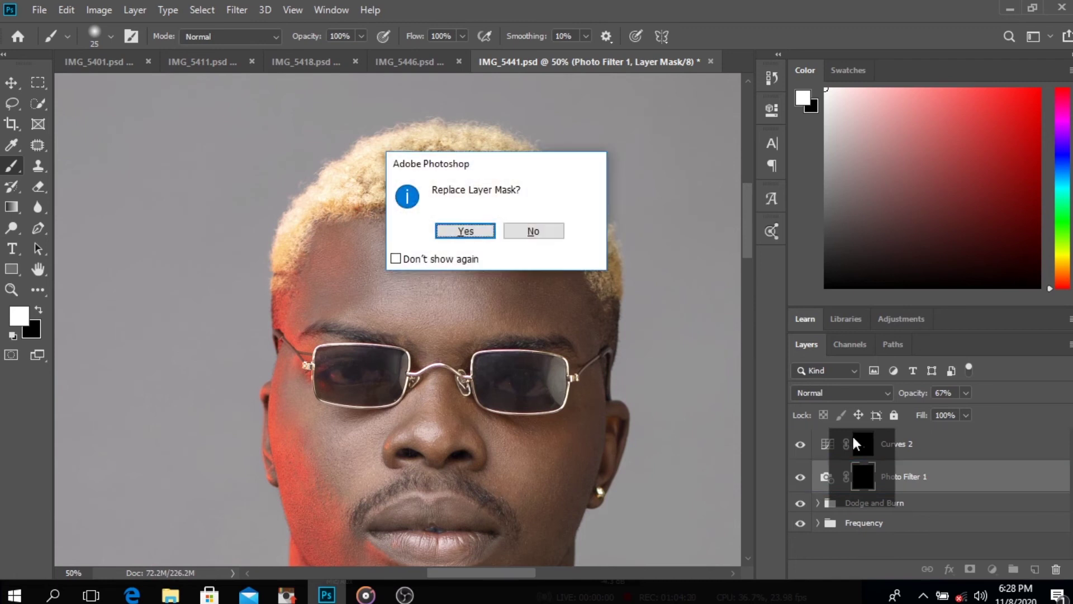
click(466, 230)
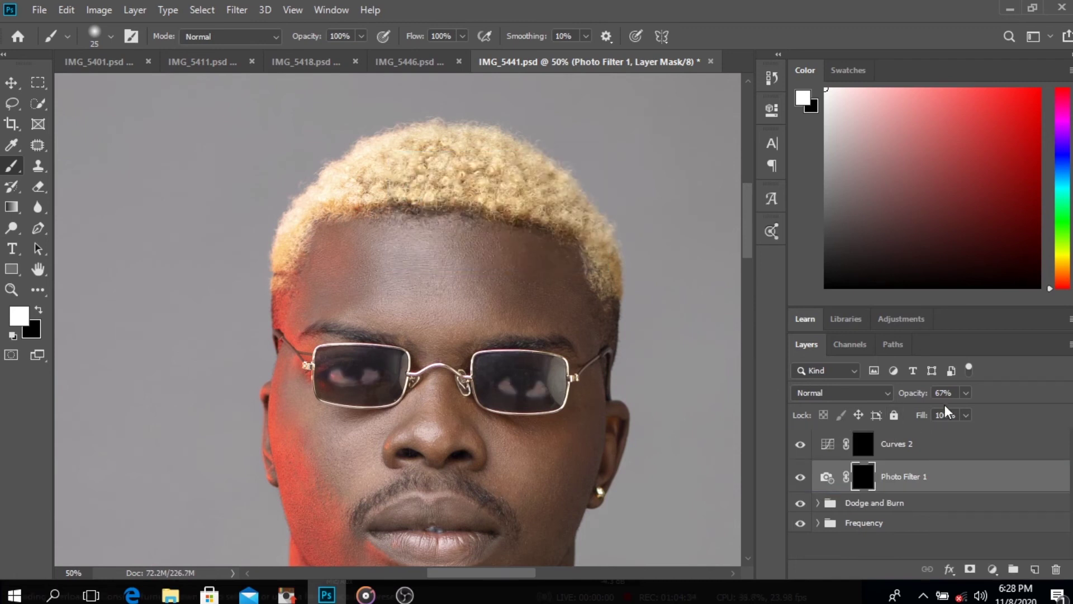
Lower the Curves 2 layer's opacity and set the Photo Filter 1 layer's opacity to 48%.
click(945, 446)
click(966, 393)
drag(952, 411, 901, 469)
click(904, 474)
drag(920, 396, 909, 398)
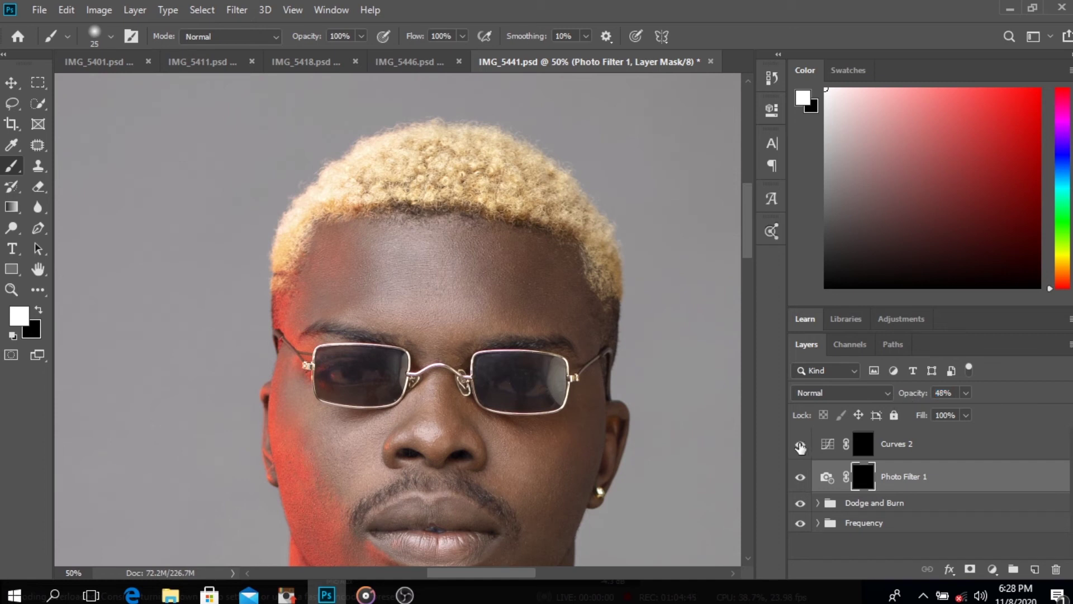
Compare the eyes with and without the Curves 2 layer and the Photo Filter 1 layer.
click(800, 446)
click(800, 446)
click(801, 477)
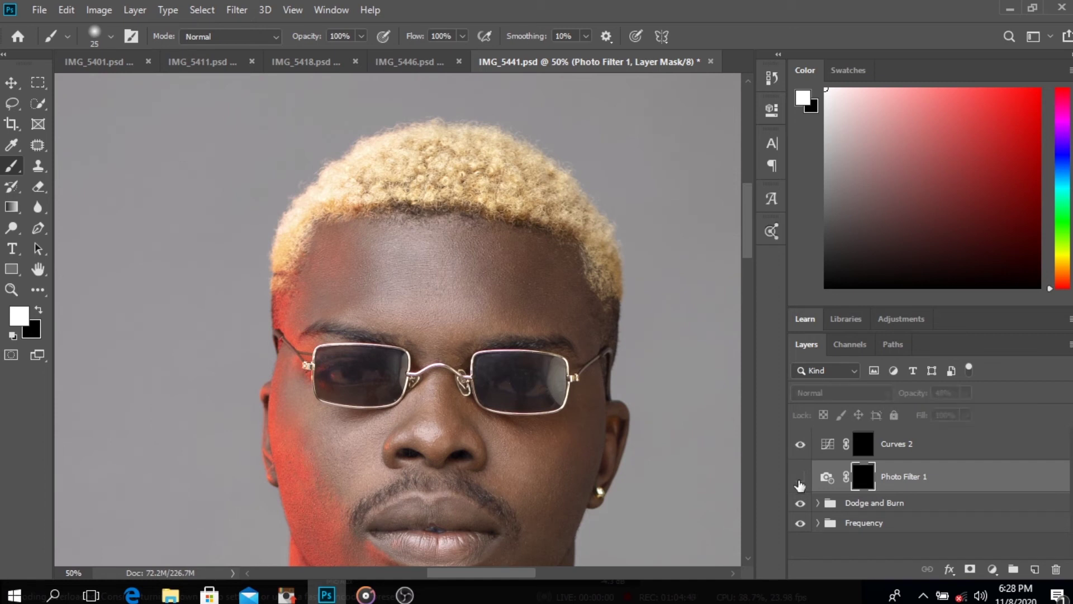
click(800, 478)
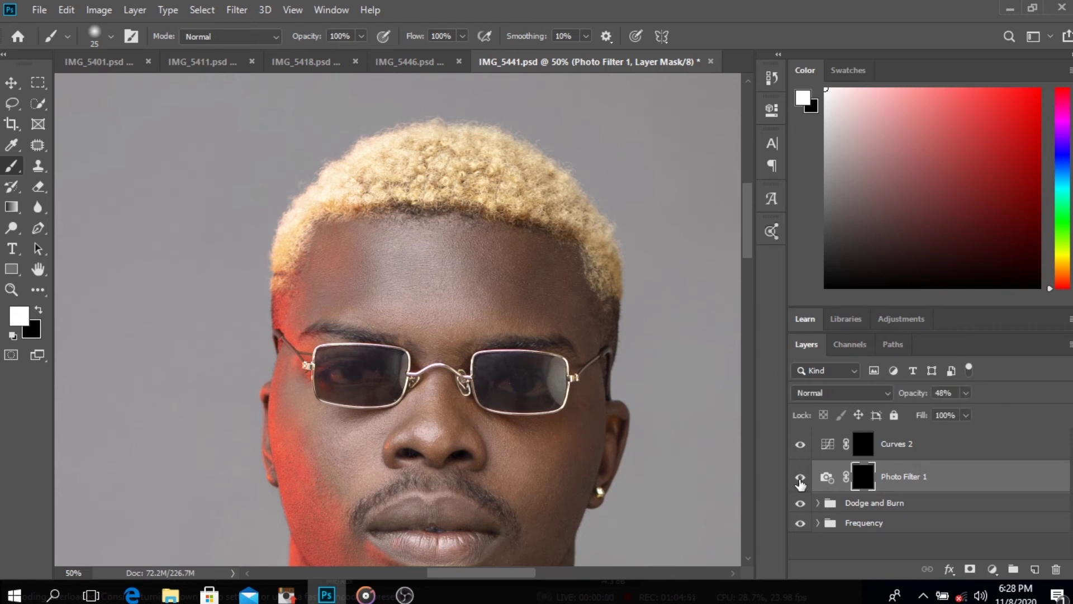
Reduce the Curves 2 layer's opacity to 8%.
click(861, 444)
mouse_move(911, 398)
mouse_down()
mouse_move(929, 397)
mouse_move(909, 399)
mouse_up()
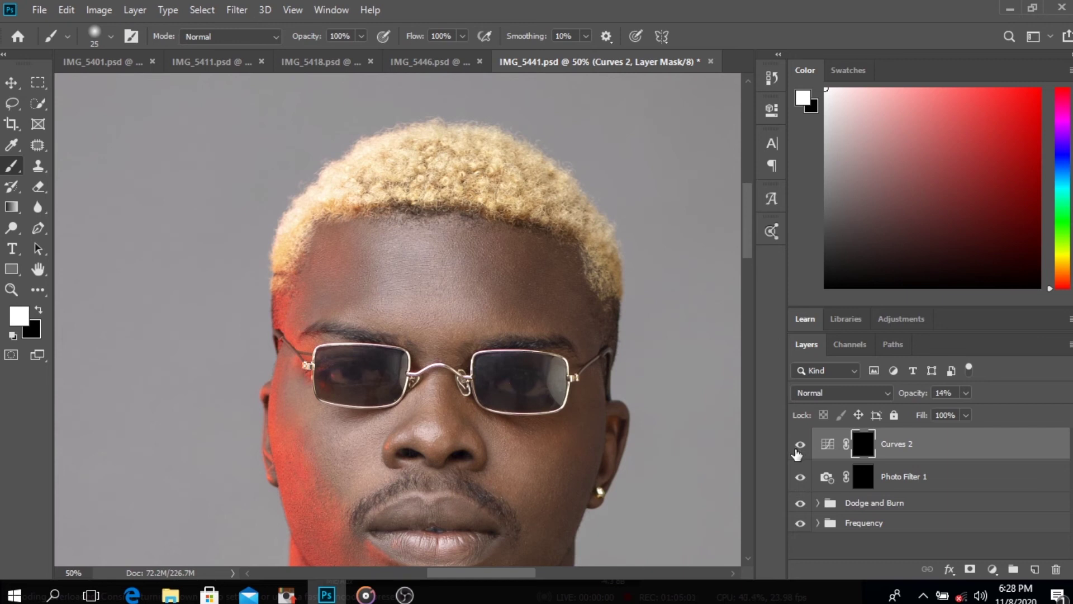
drag(910, 398, 906, 398)
Compare the whole photo with and without the Curves 2 layer, save the document, and deselect the layer.
key(ctrl+0)
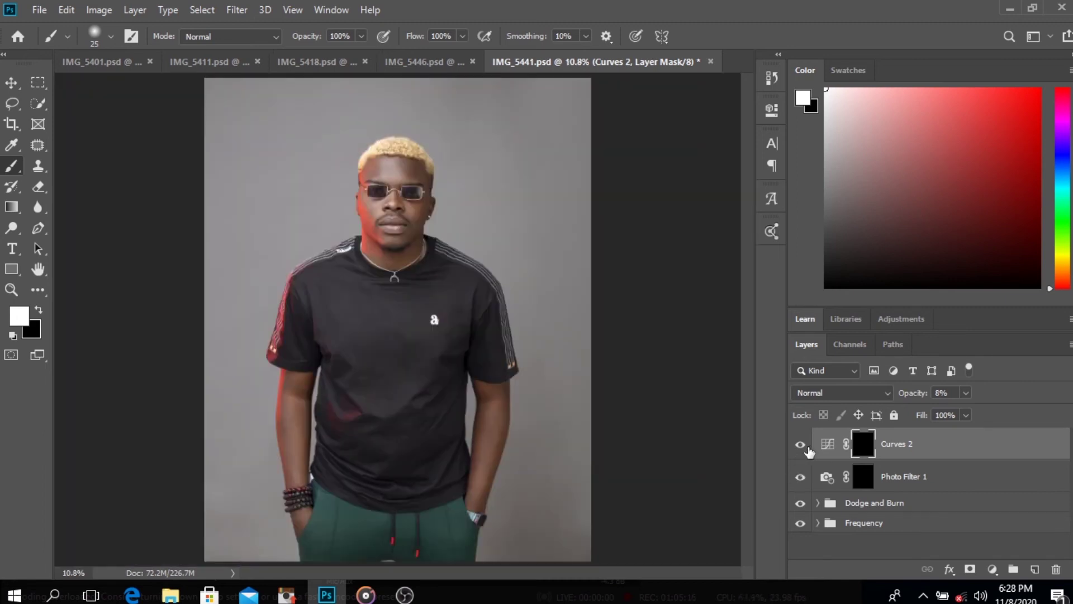
click(801, 446)
key(ctrl+s)
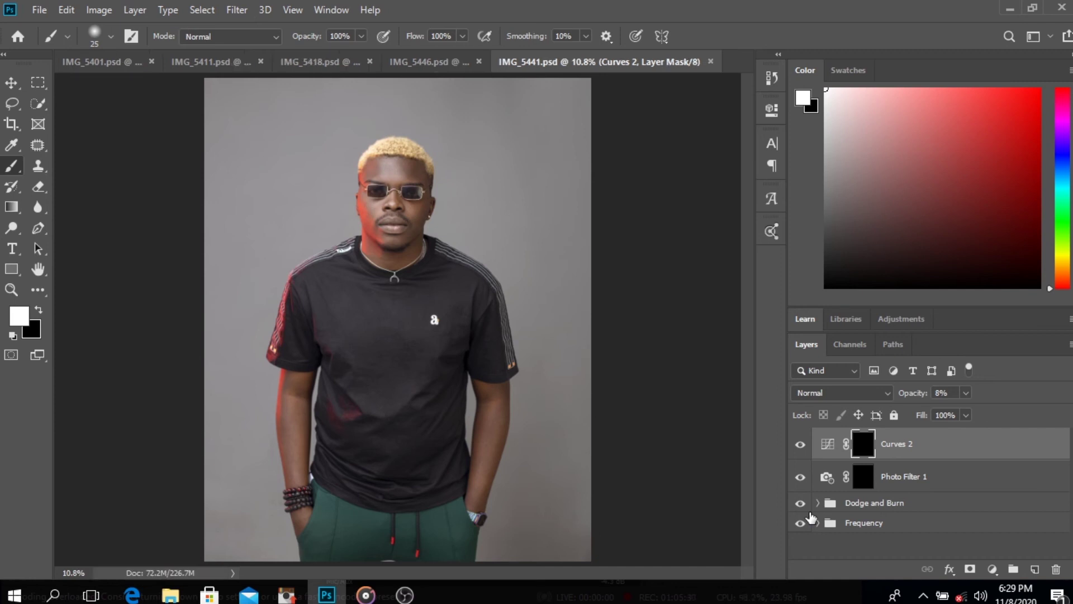
click(894, 553)
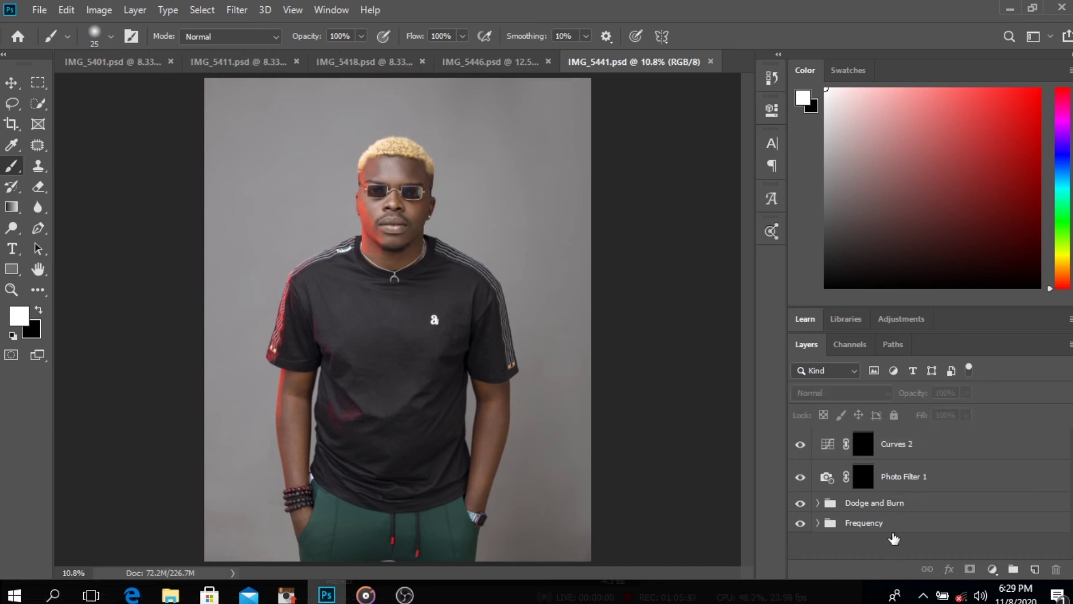